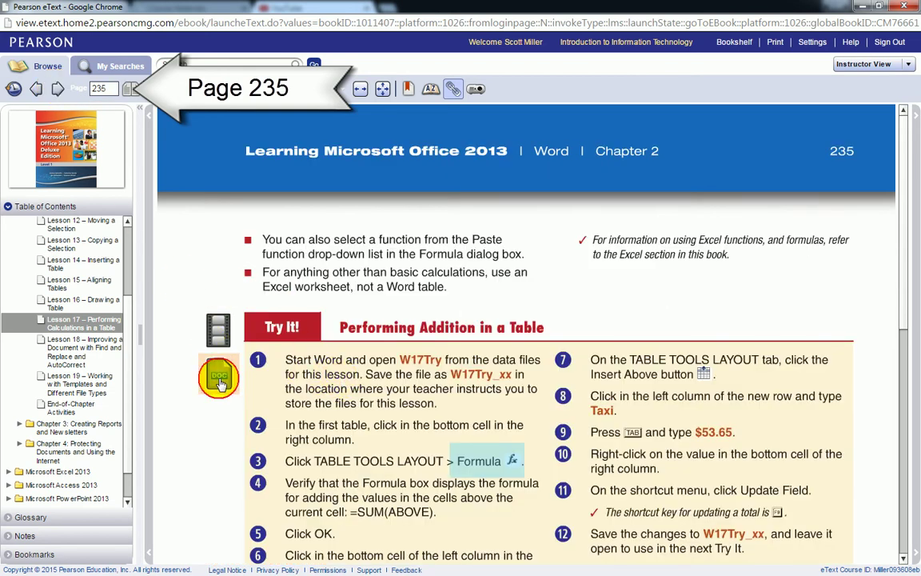
Step: Download the W17Try data file from page 235 of the eText, open it in Word and enable editing
click(220, 384)
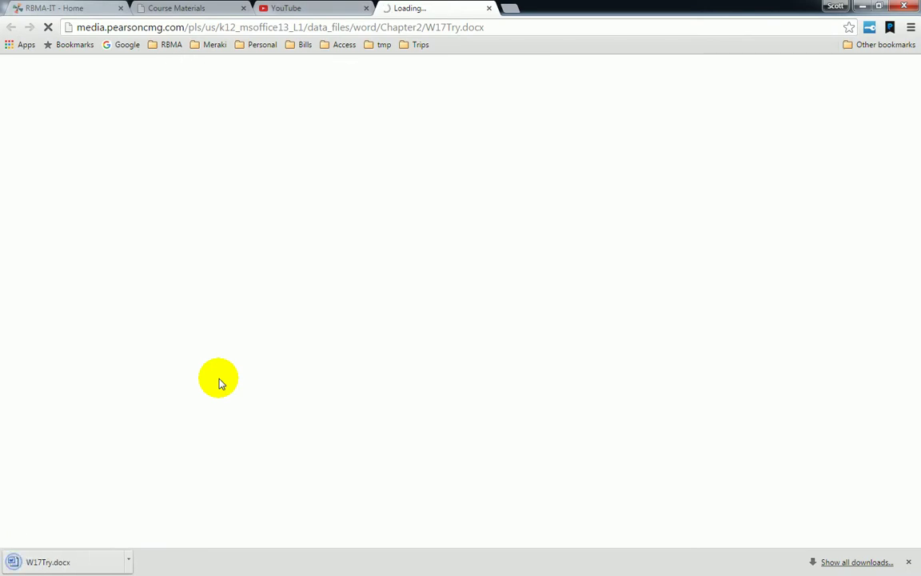
click(78, 563)
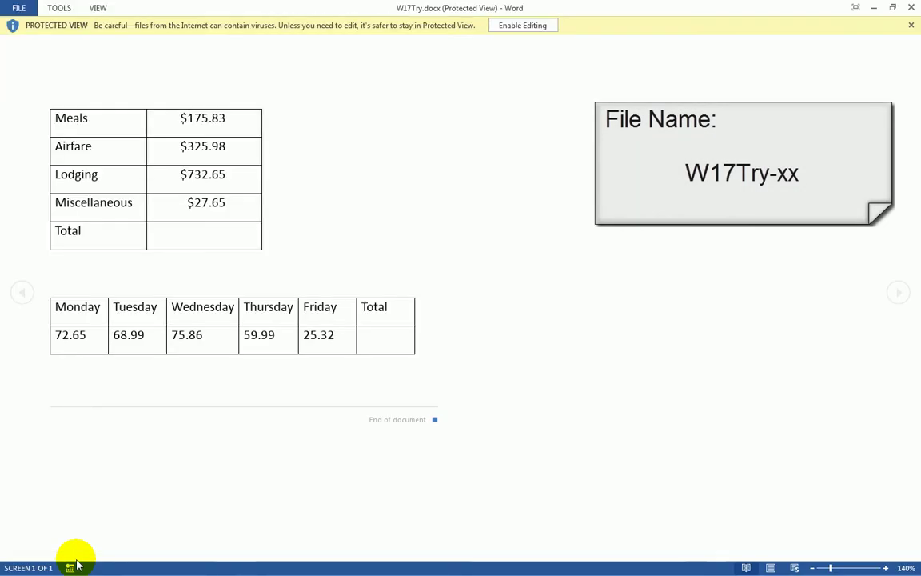
click(513, 25)
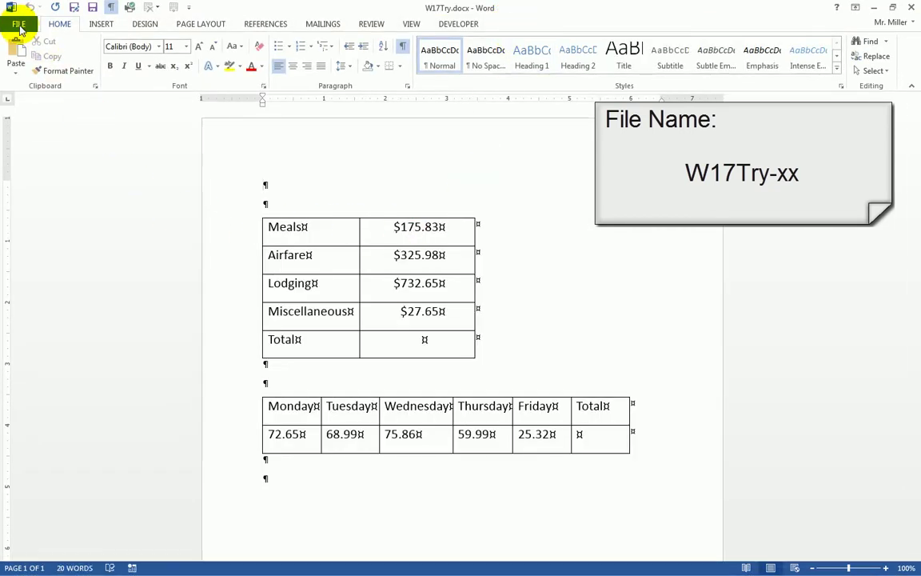
Step: Start saving a copy of the document in a new My Documents folder named October 28
click(19, 27)
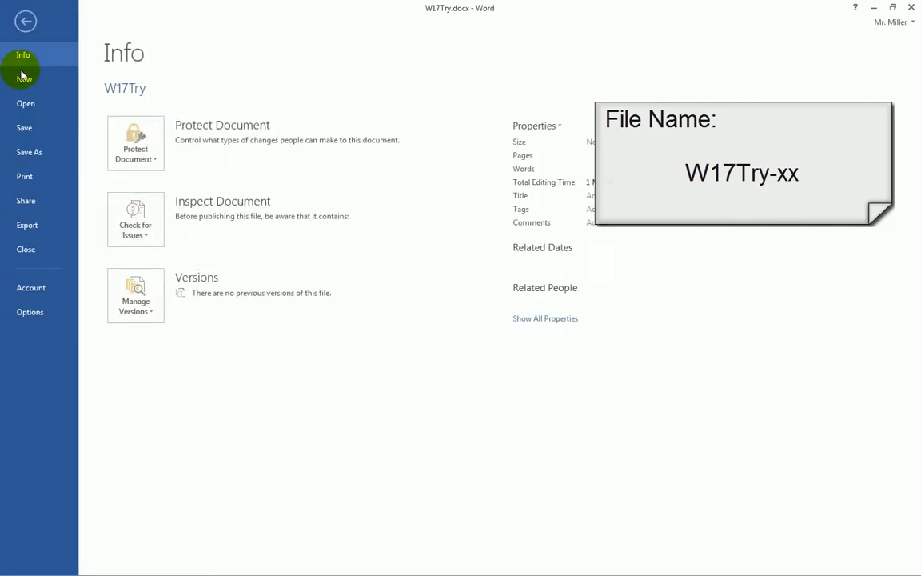
click(27, 156)
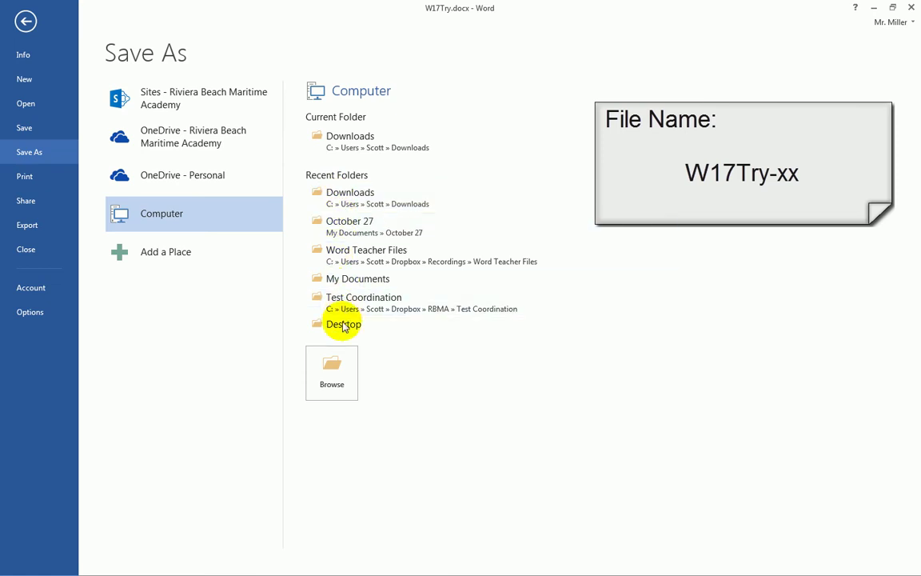
click(339, 278)
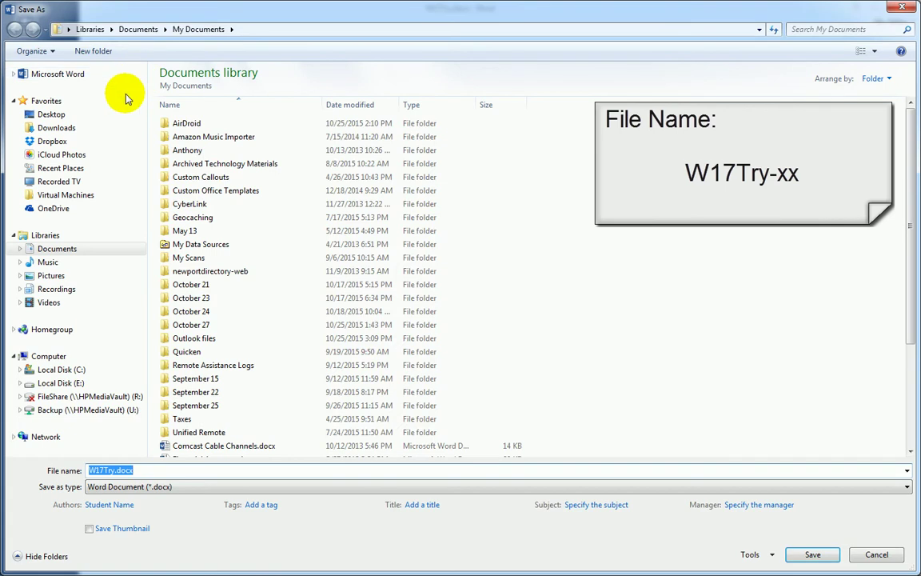
click(91, 52)
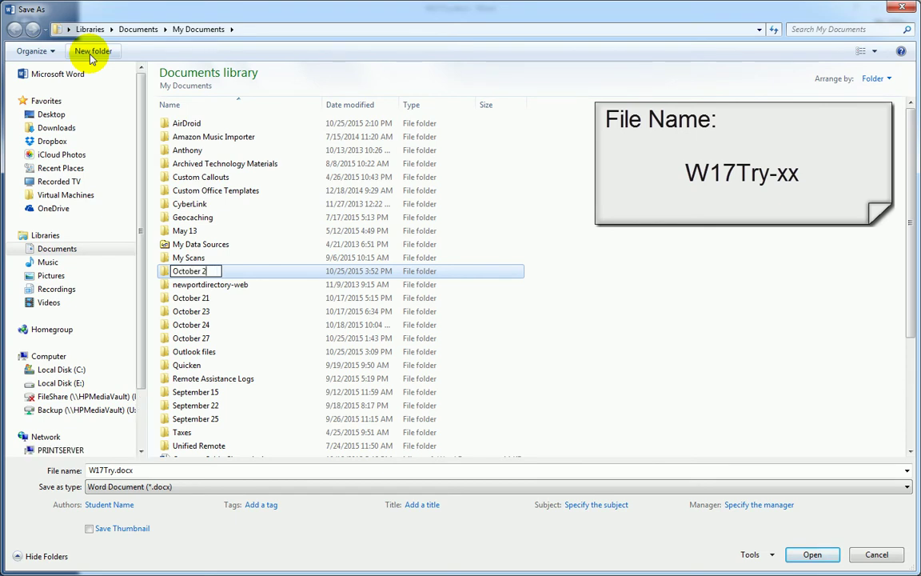
text(tober 28)
key(Return)
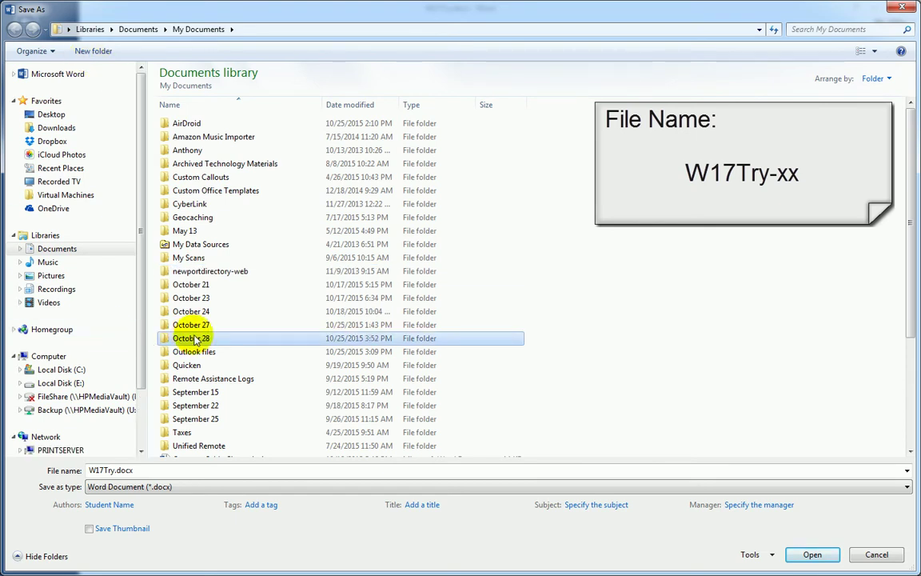
double_click(193, 340)
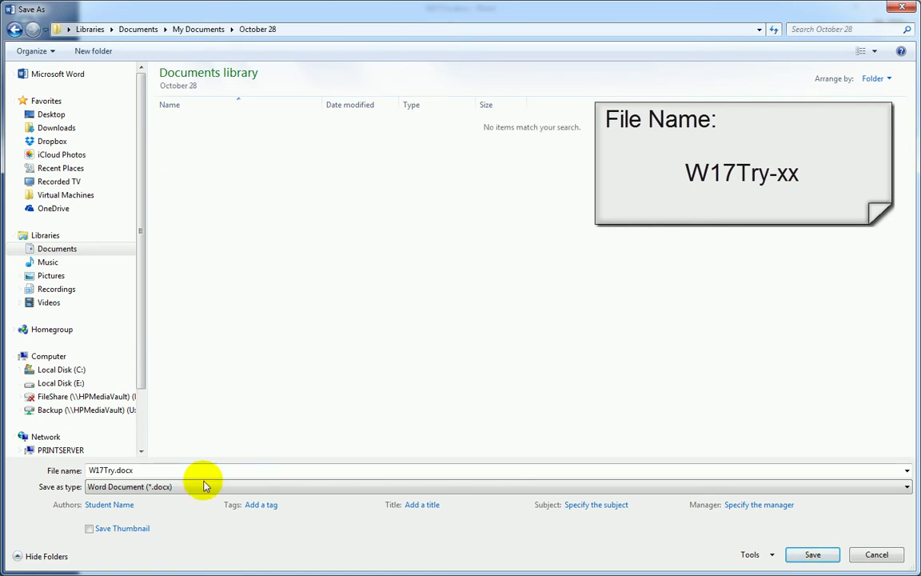
Step: Name the copy W17Try-sm.docx and save it in the October 28 folder
double_click(113, 469)
click(114, 471)
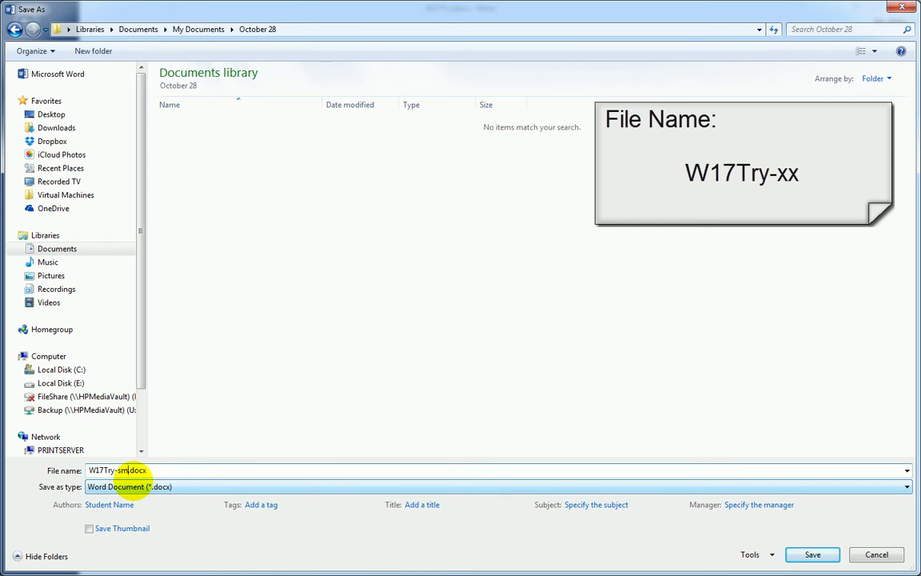
key(Return)
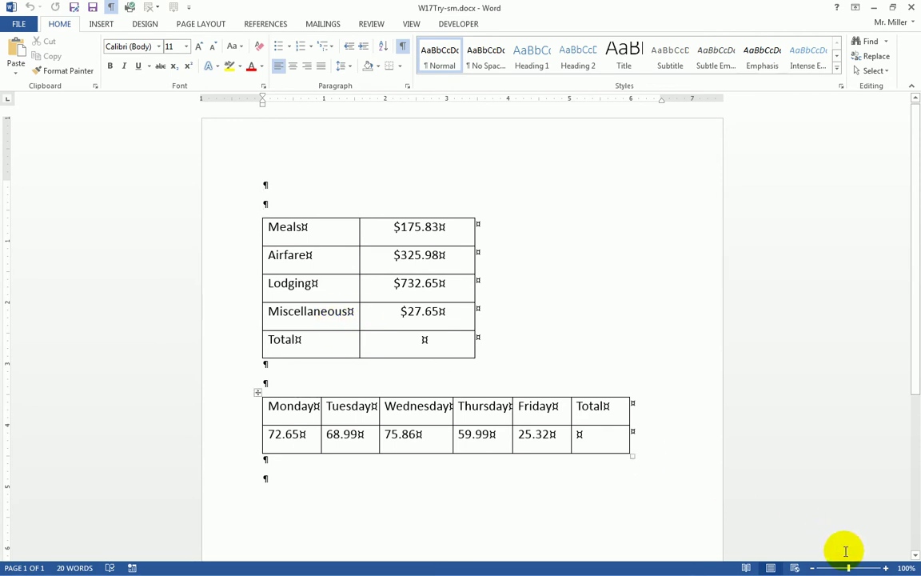
Step: Insert the formula =SUM(ABOVE) in the empty value cell of the expense table's Total row
click(886, 568)
click(886, 568)
click(886, 567)
click(886, 568)
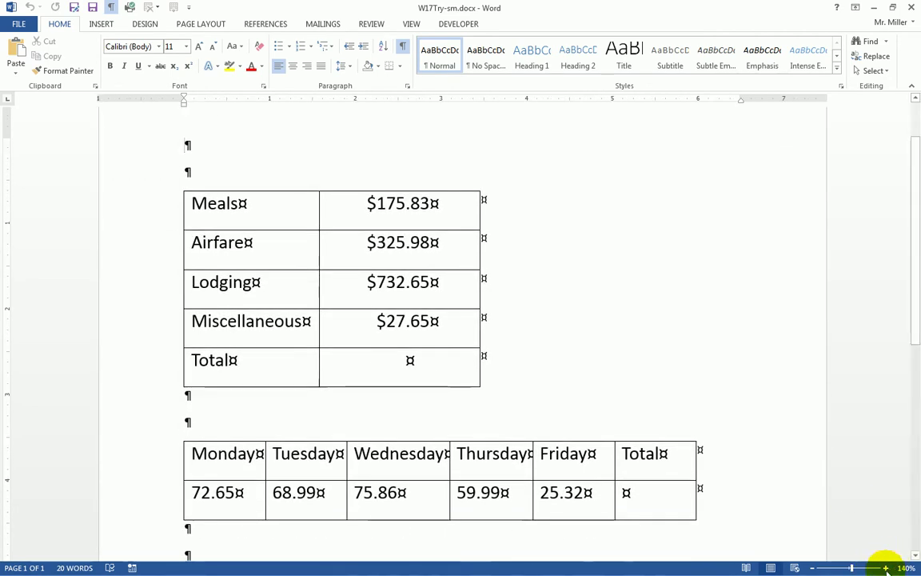
click(886, 568)
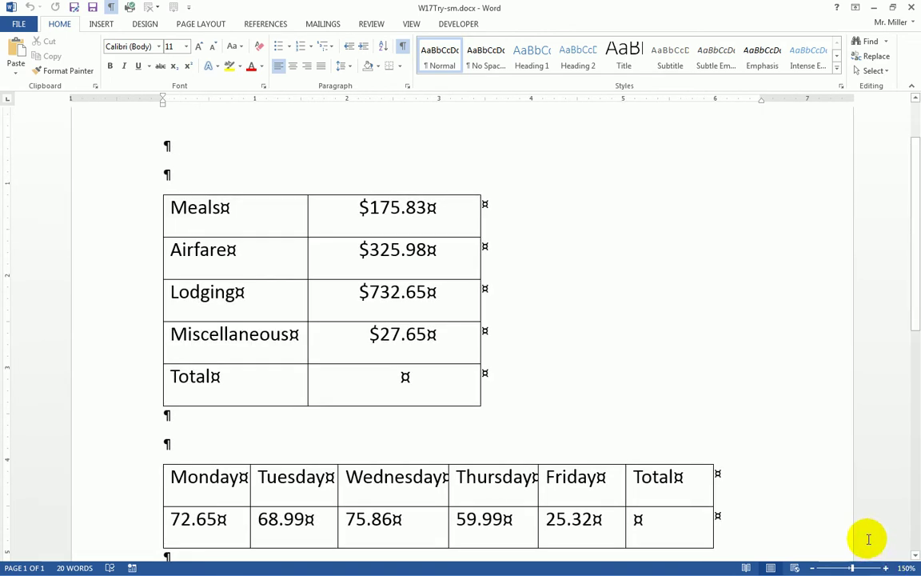
scroll(865, 534, down, 1)
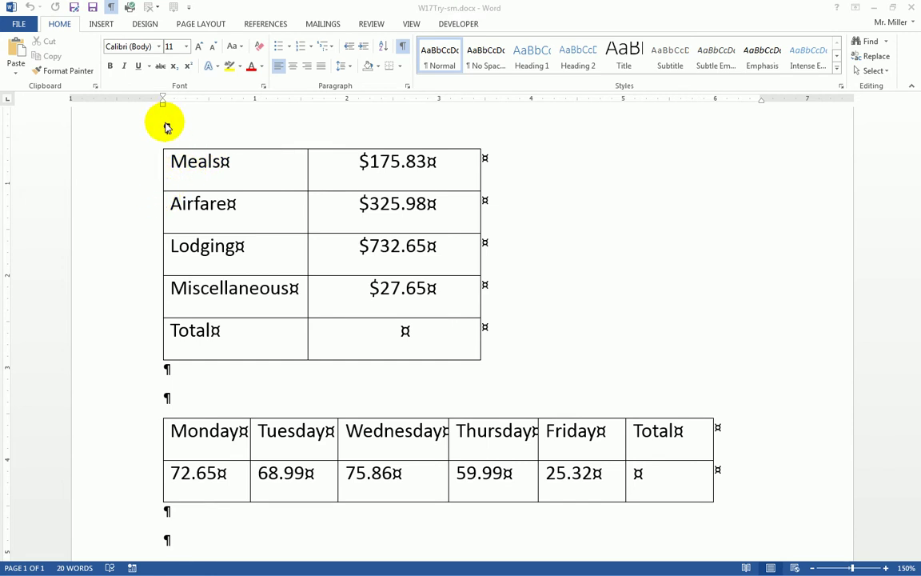
click(406, 331)
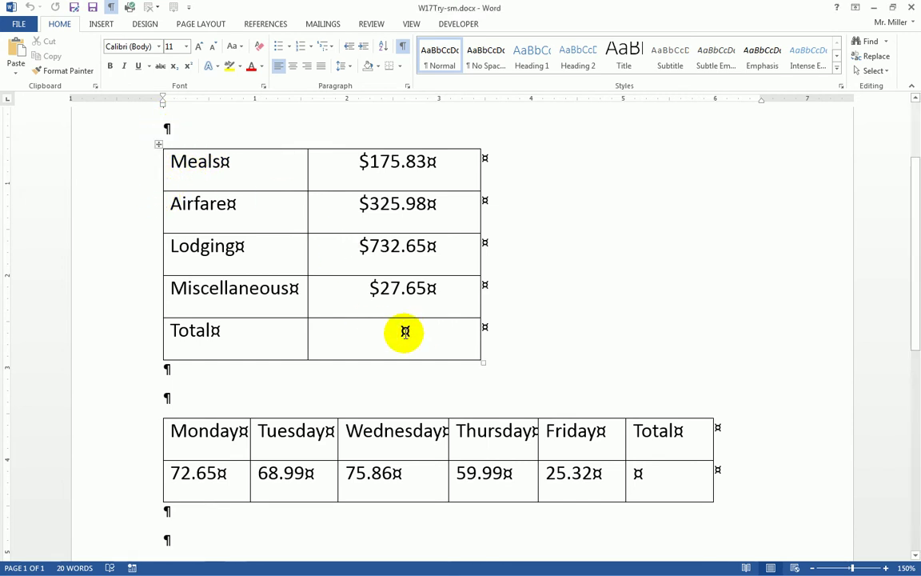
click(406, 331)
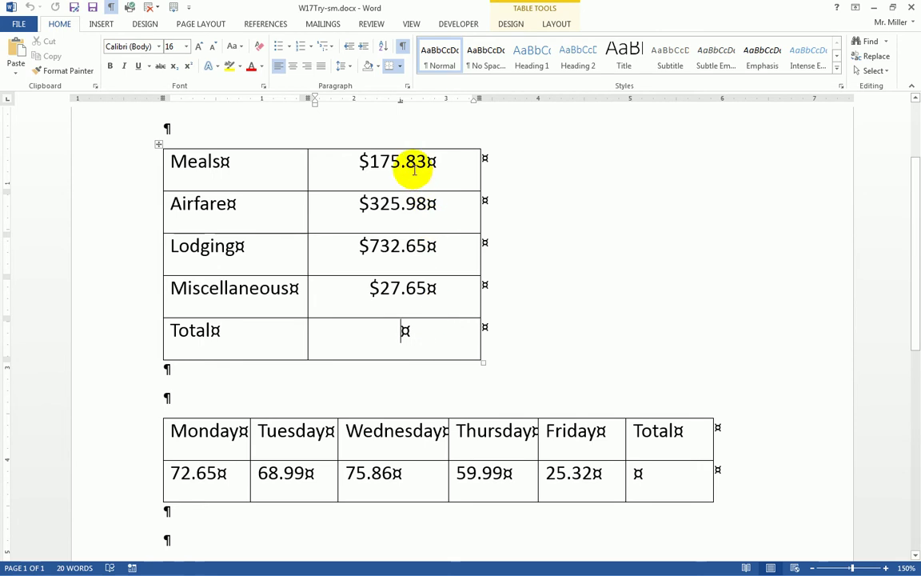
click(414, 341)
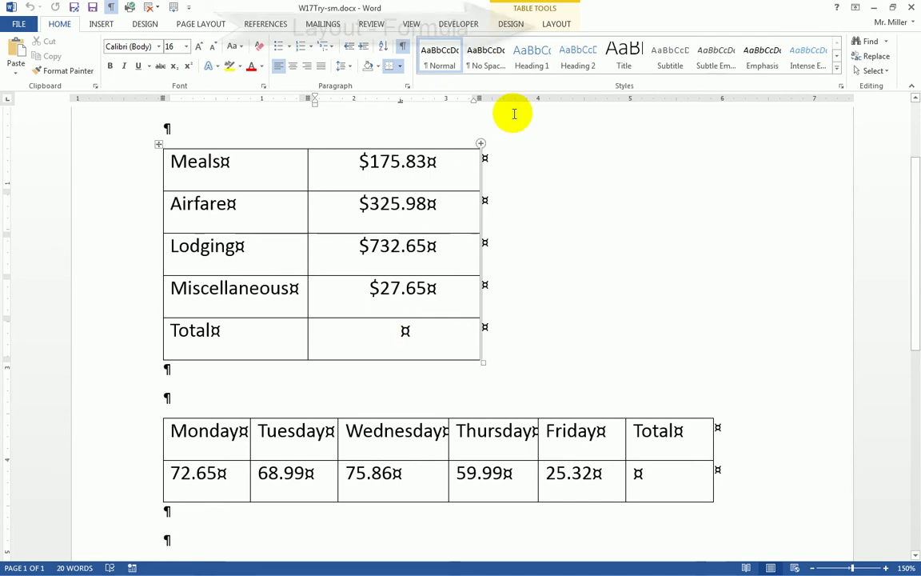
click(558, 24)
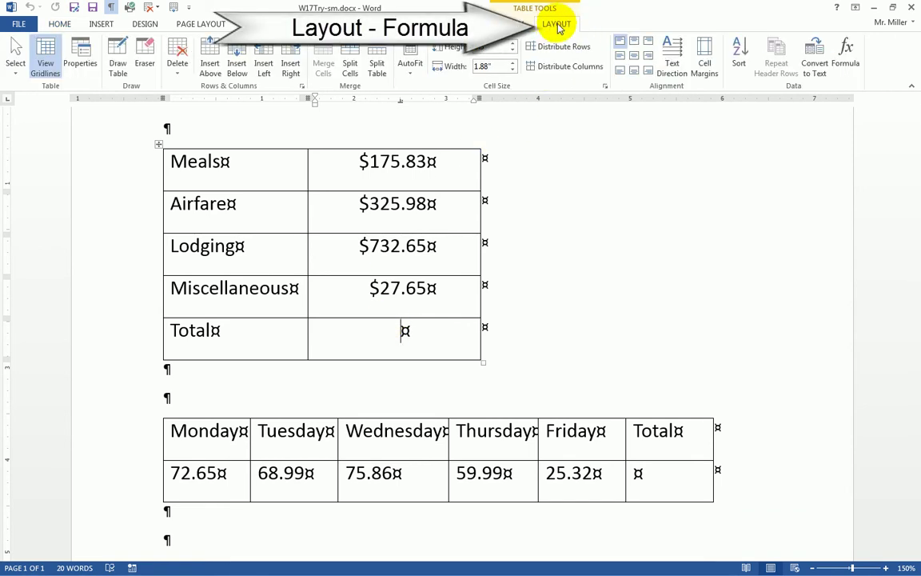
click(848, 54)
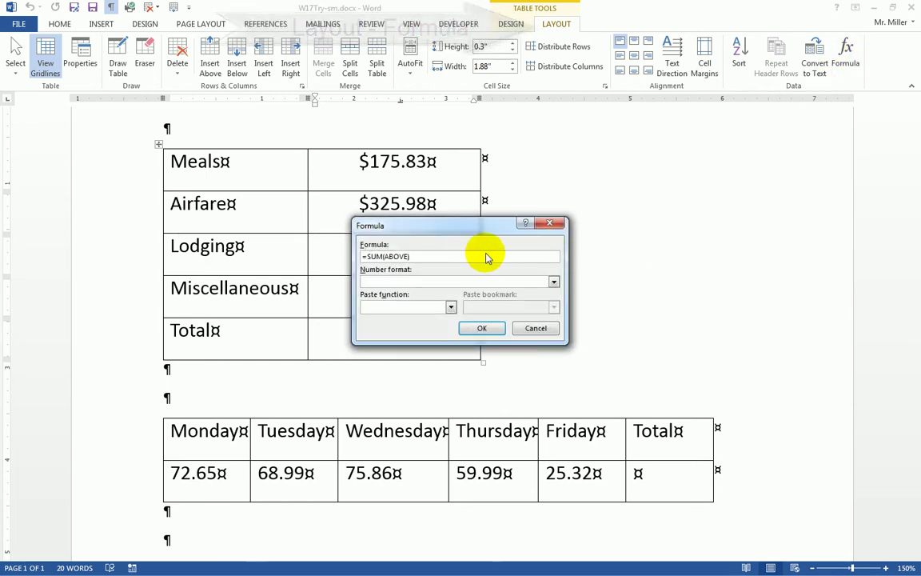
drag(456, 230, 614, 174)
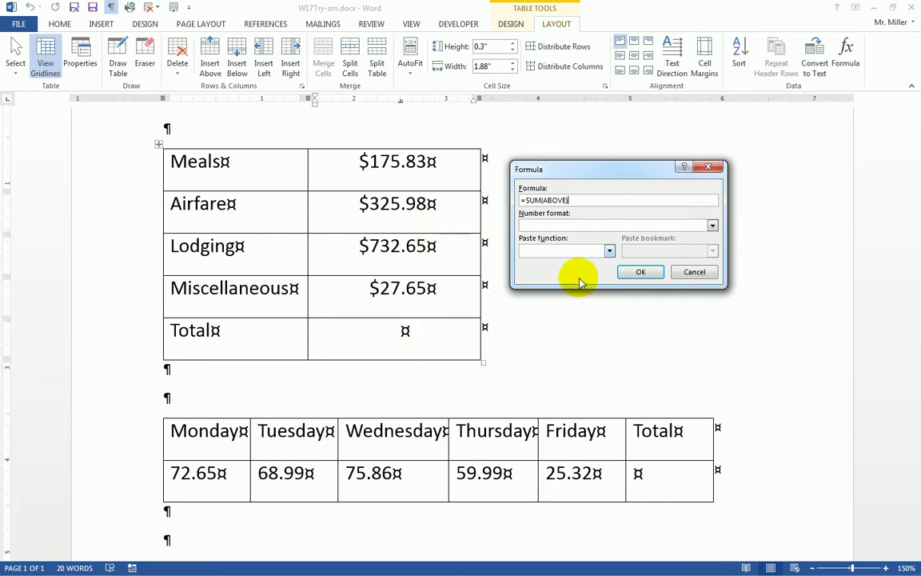
click(641, 273)
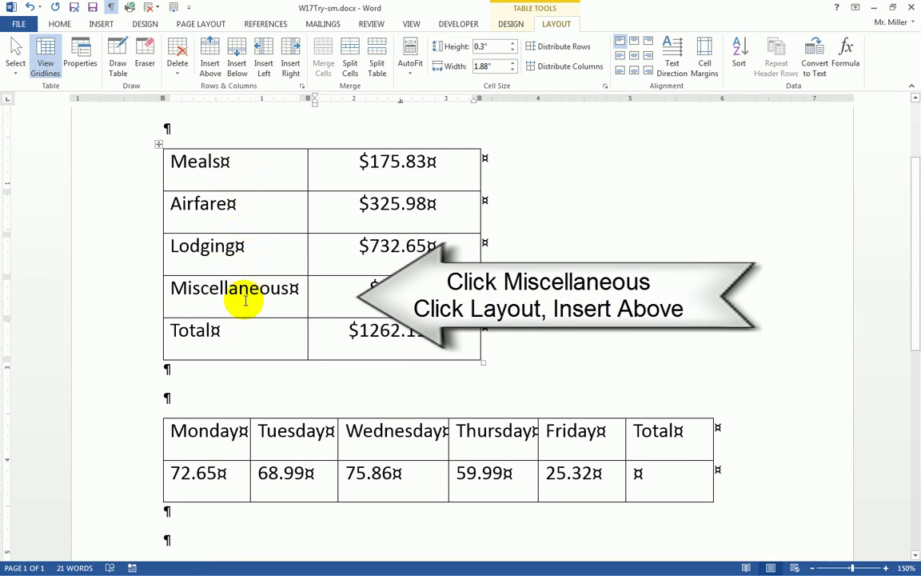
Step: Insert a row above Miscellaneous in the expense table and fill it with Taxi and $53.65
click(189, 295)
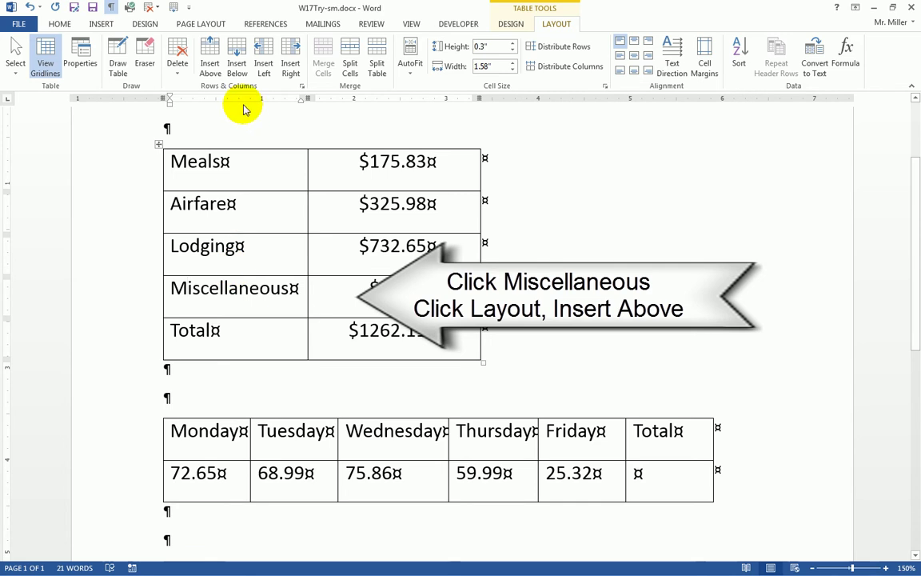
click(212, 71)
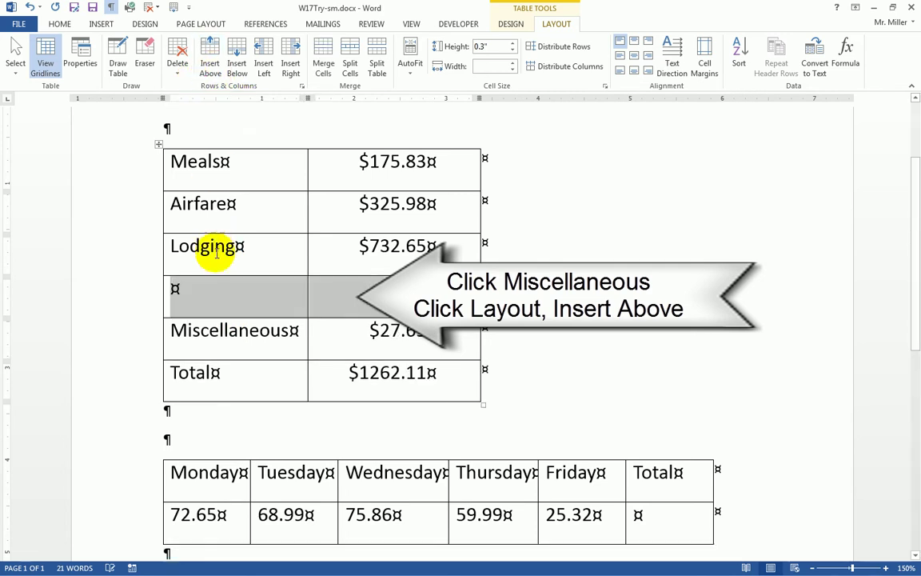
click(225, 295)
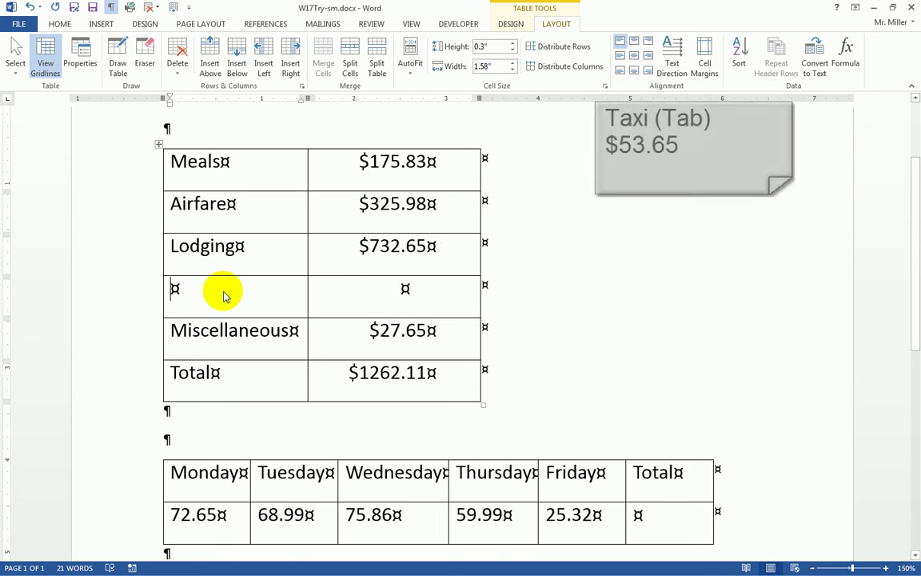
text(Taxi)
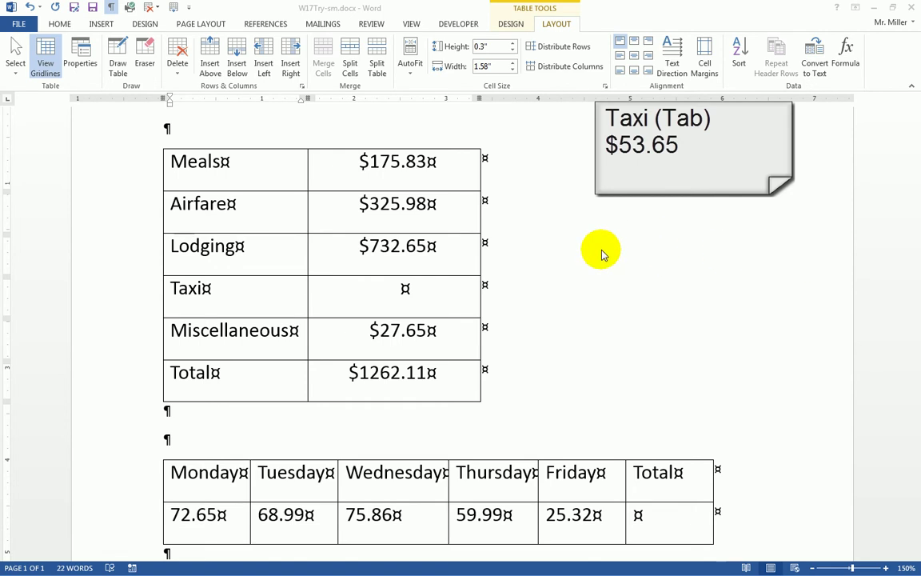
click(439, 290)
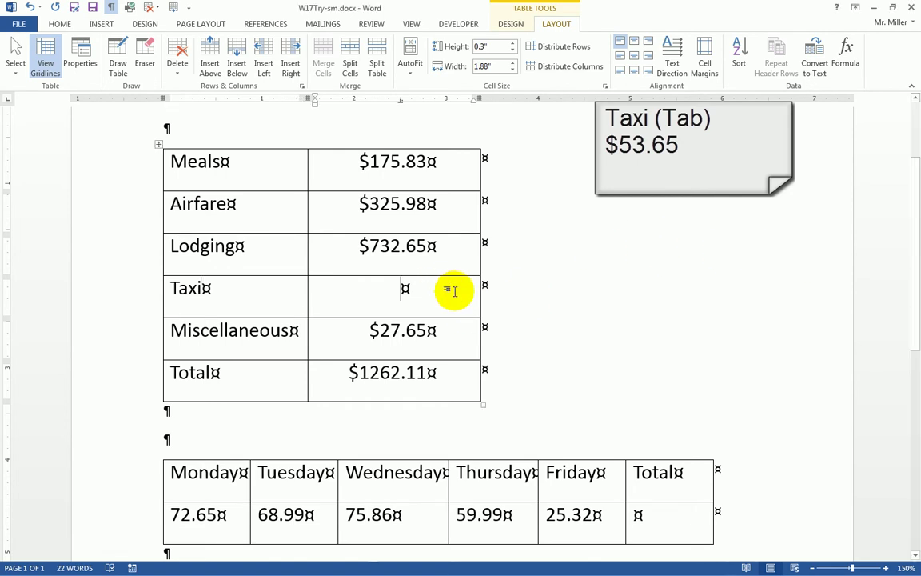
text(53.65)
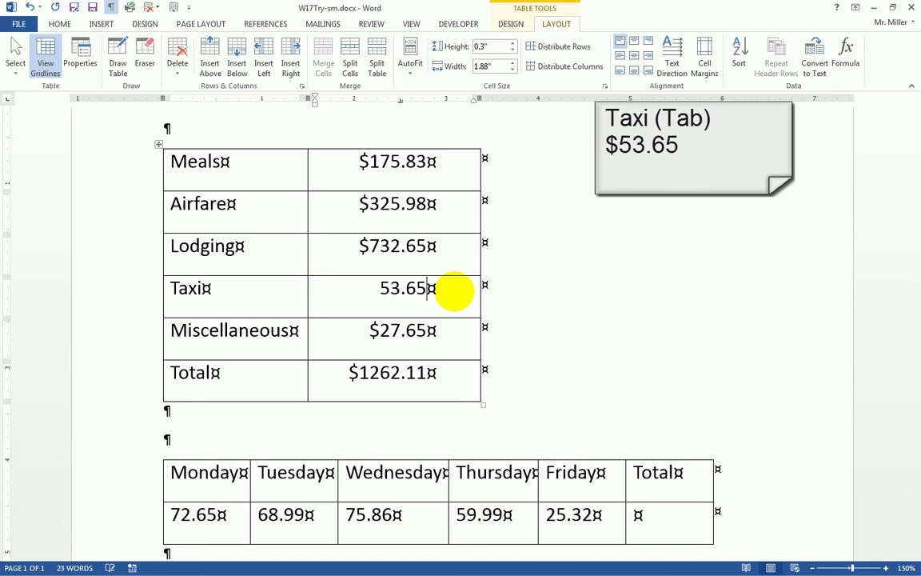
click(377, 290)
text($)
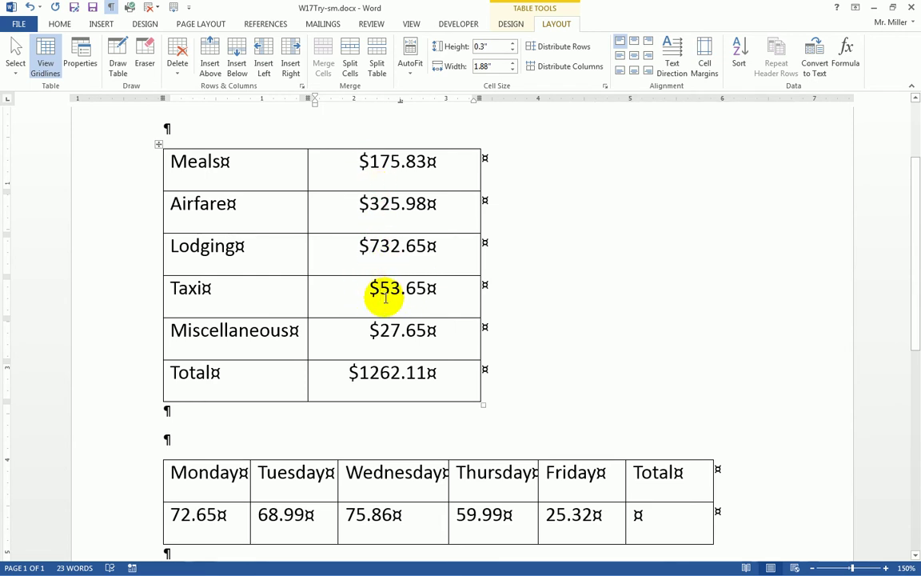
Step: Update the Total field in the expense table to include the Taxi amount
key(Down)
key(Down)
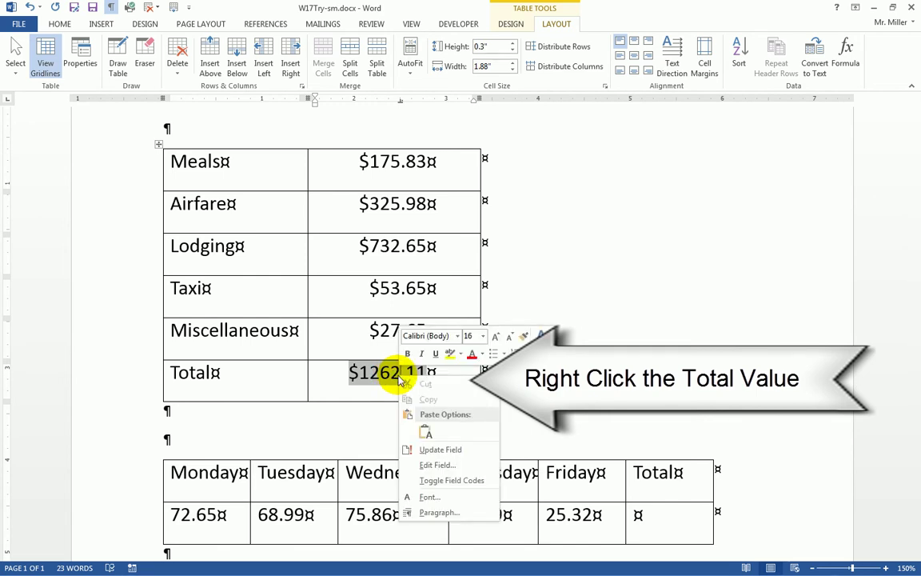
click(444, 453)
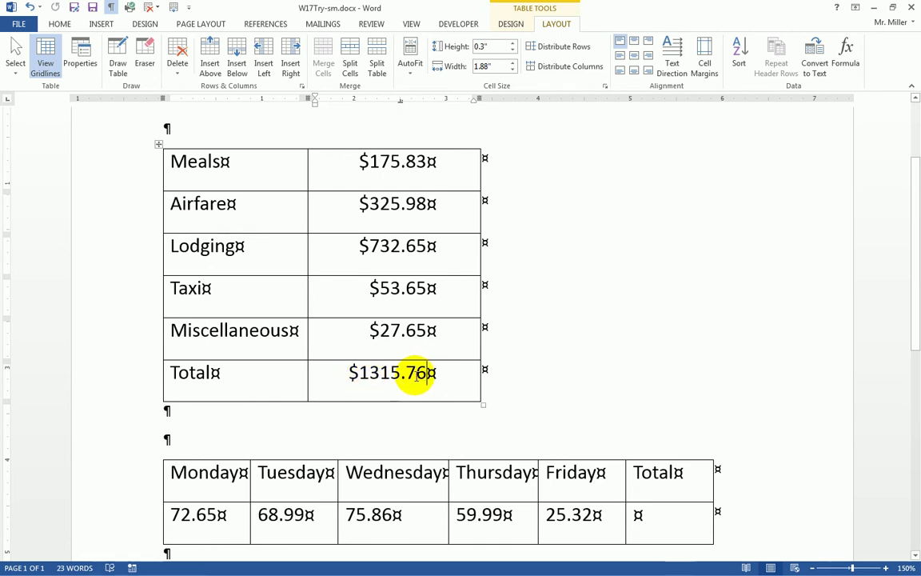
Step: Replace the expense table's total with the formula =SUM(ABOVE) using the number format $#,##0.00;($#,##0.00)
click(353, 373)
drag(353, 374, 448, 372)
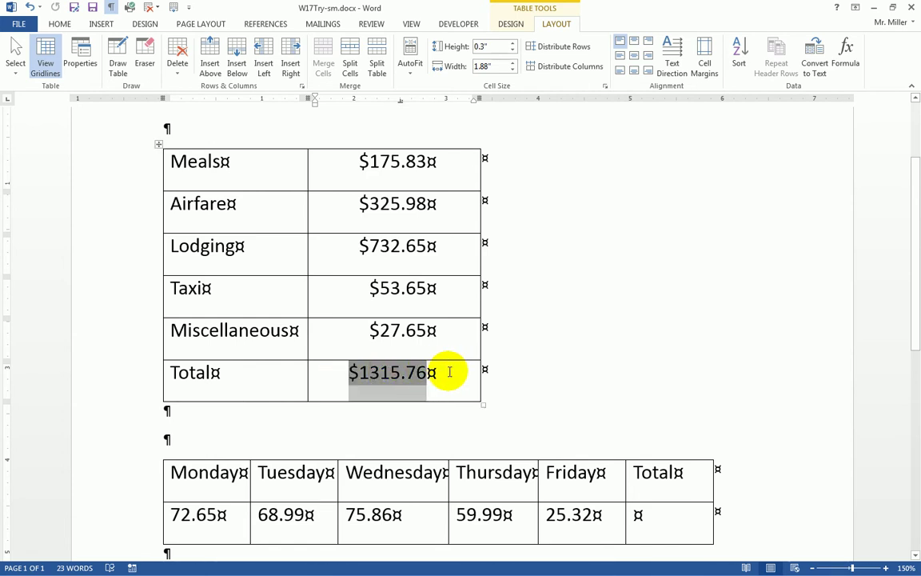
key(Delete)
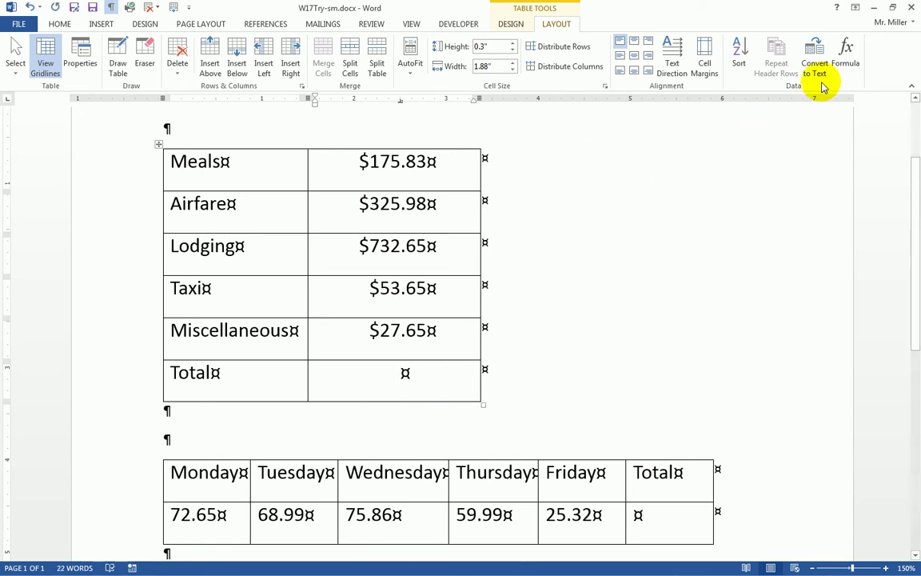
click(844, 58)
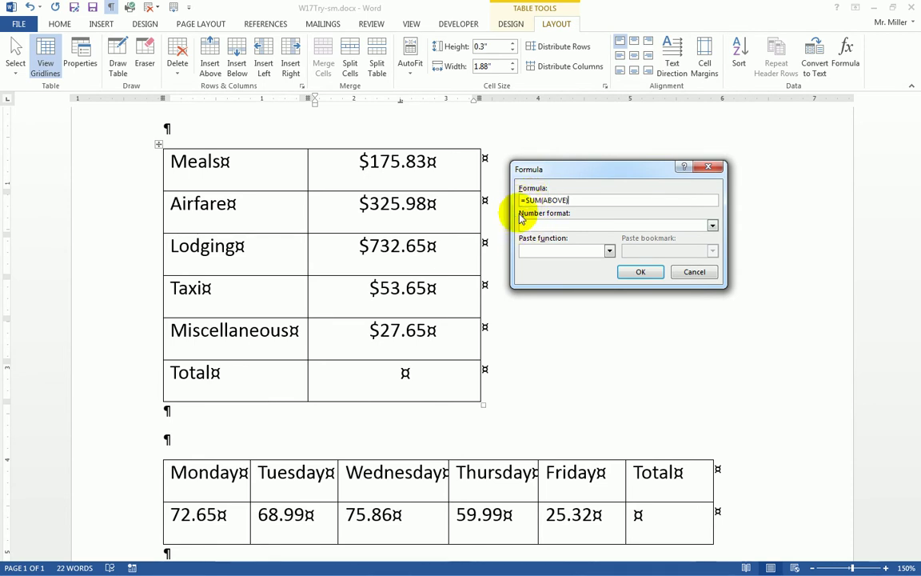
click(712, 226)
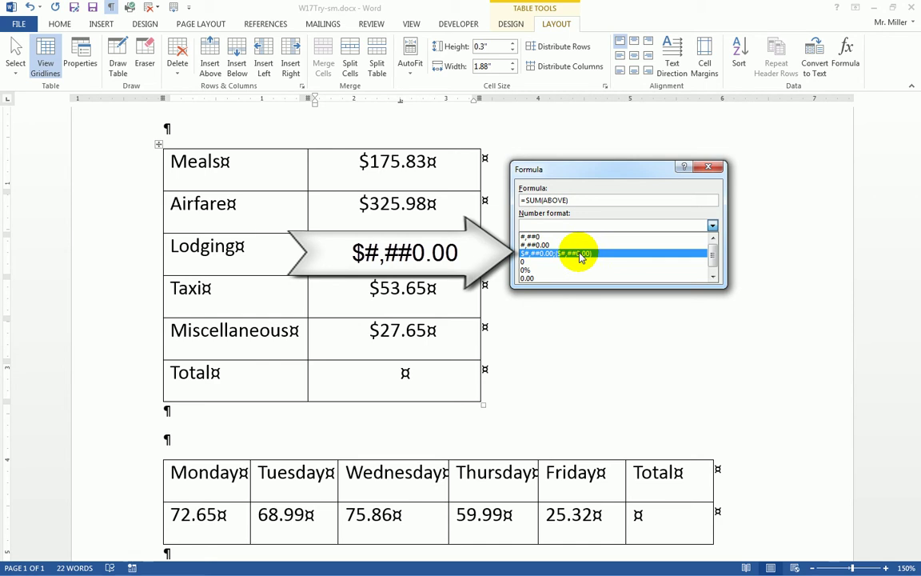
click(536, 253)
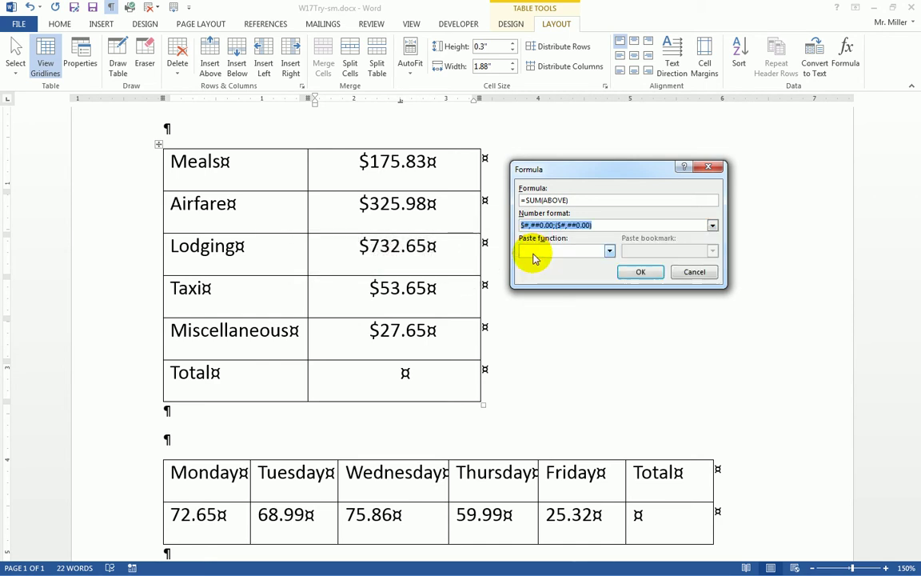
click(642, 271)
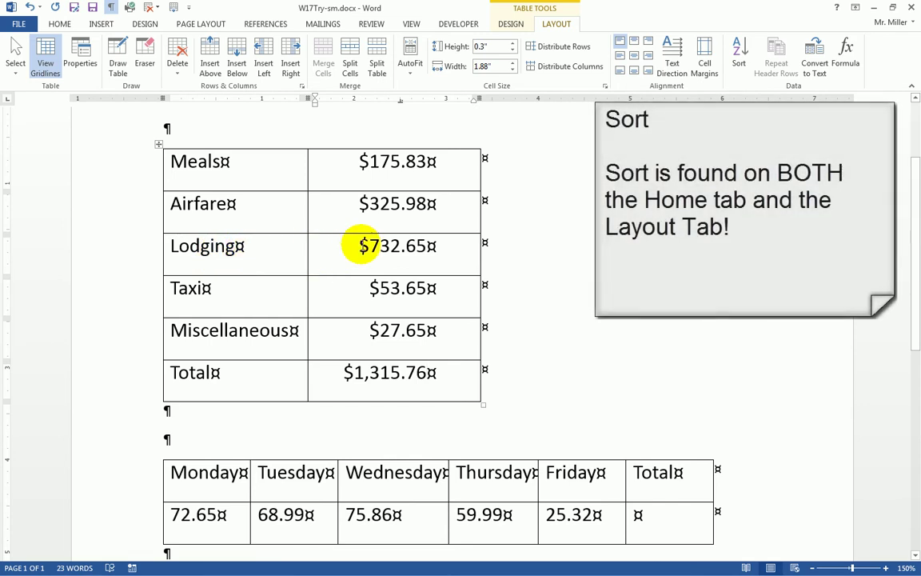
Step: Sort the expense table by Column 2 as numbers in ascending order, with no header row
click(61, 24)
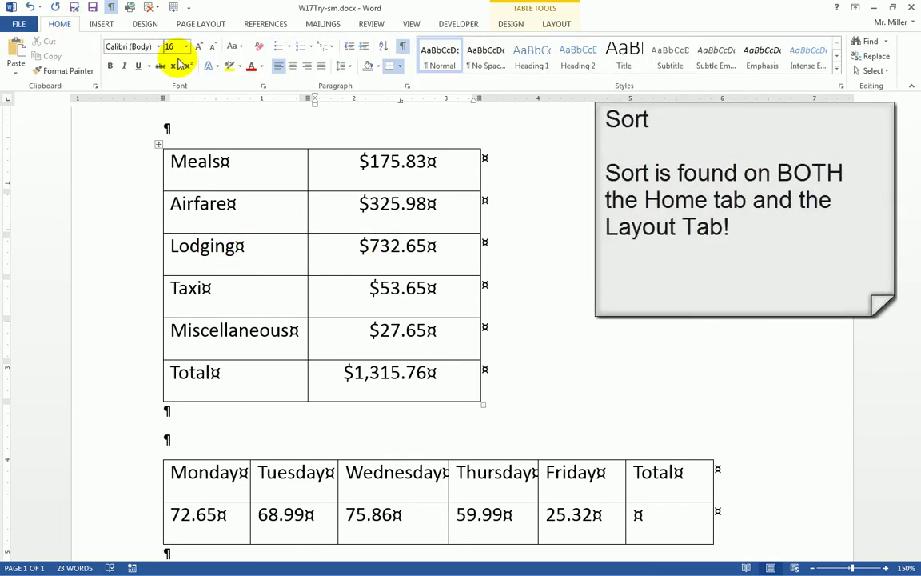
click(557, 24)
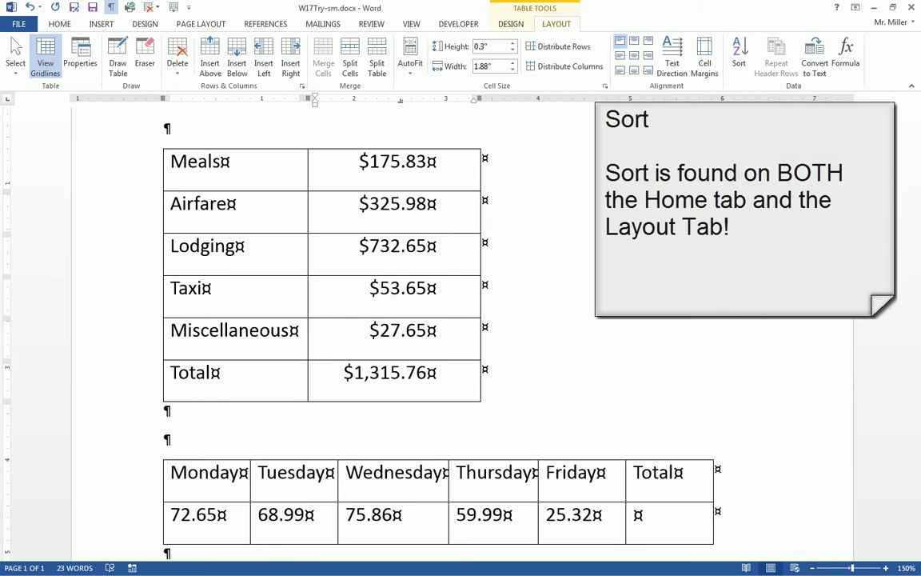
click(737, 52)
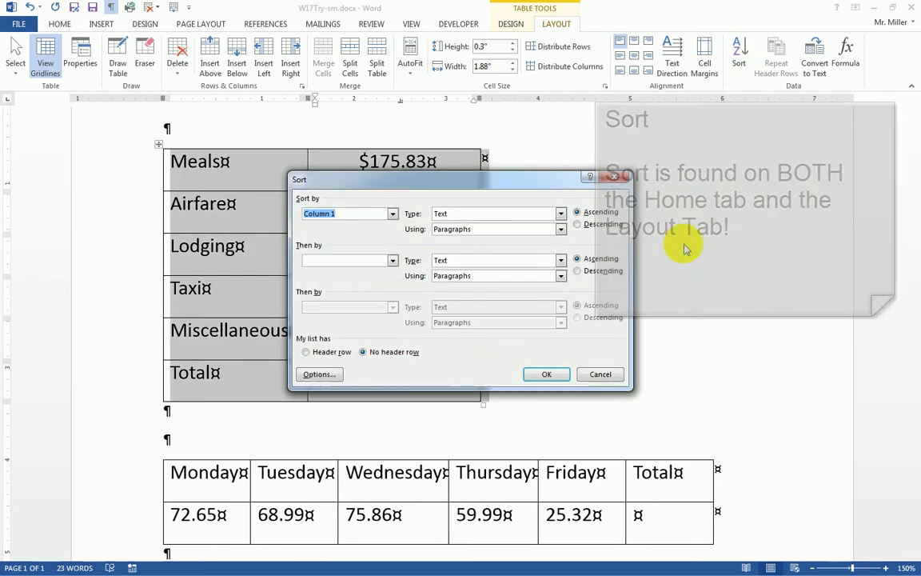
drag(344, 181, 575, 143)
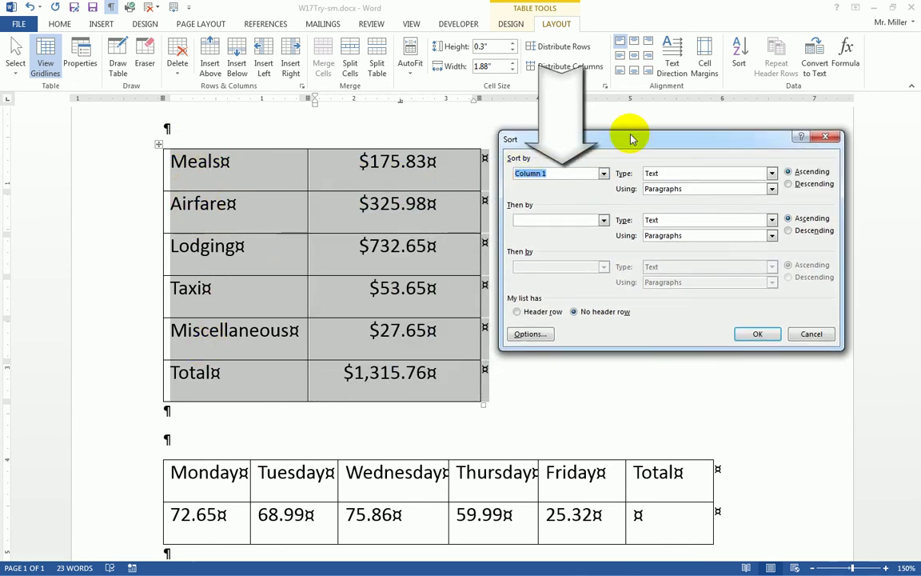
click(604, 173)
click(562, 195)
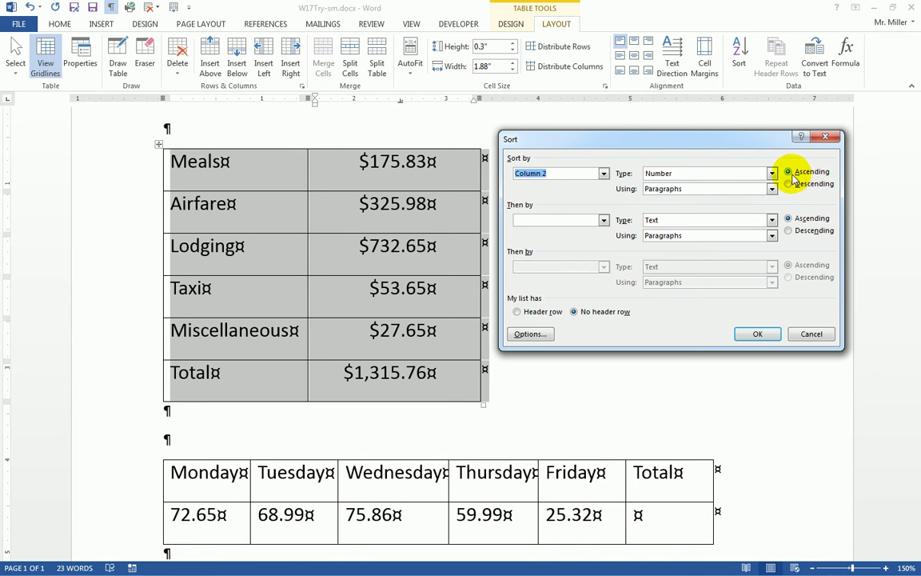
click(759, 334)
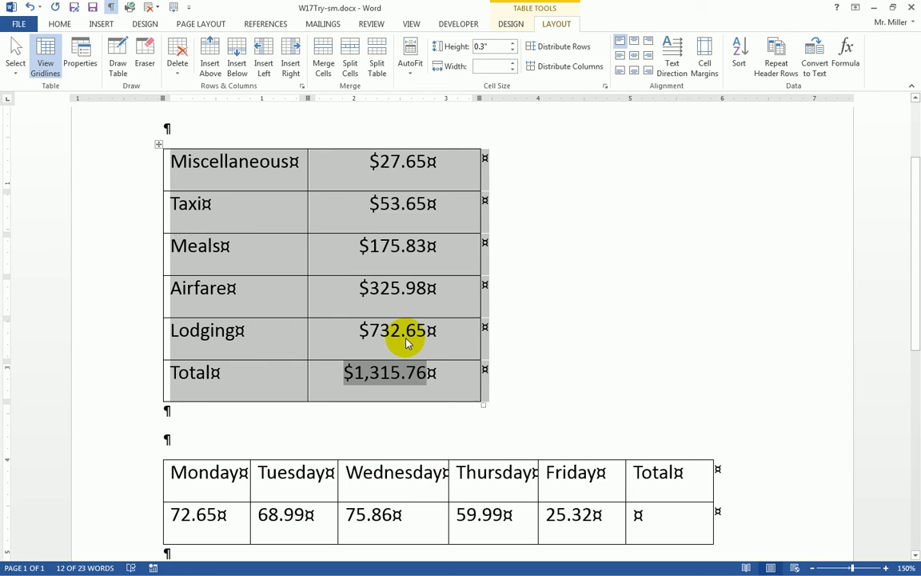
Step: Insert a row above Miscellaneous in the expense table and enter the headings Expense and Amount
click(237, 173)
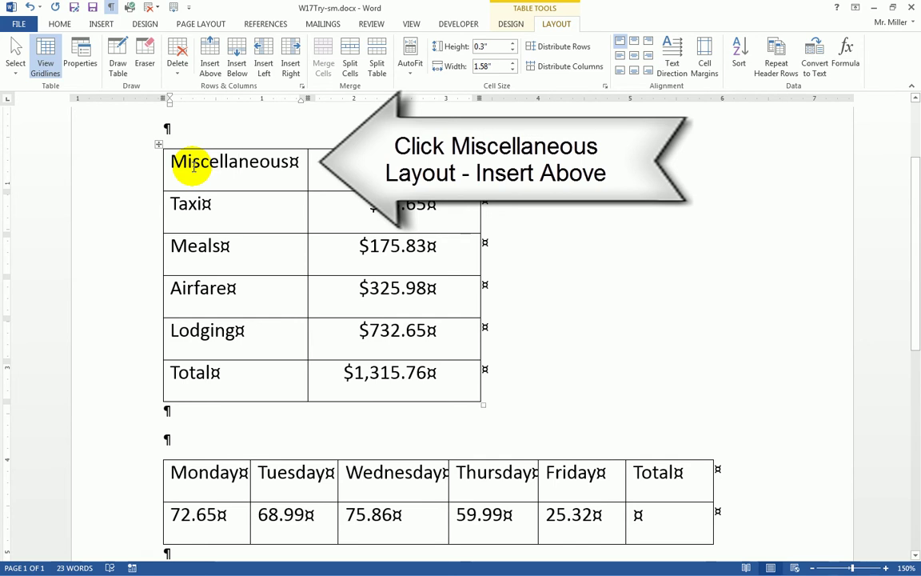
click(212, 61)
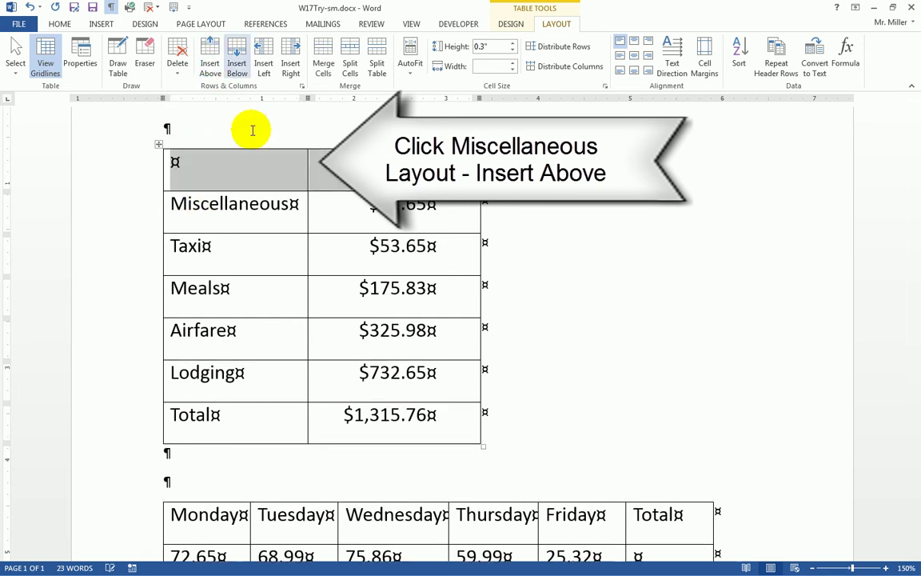
click(230, 167)
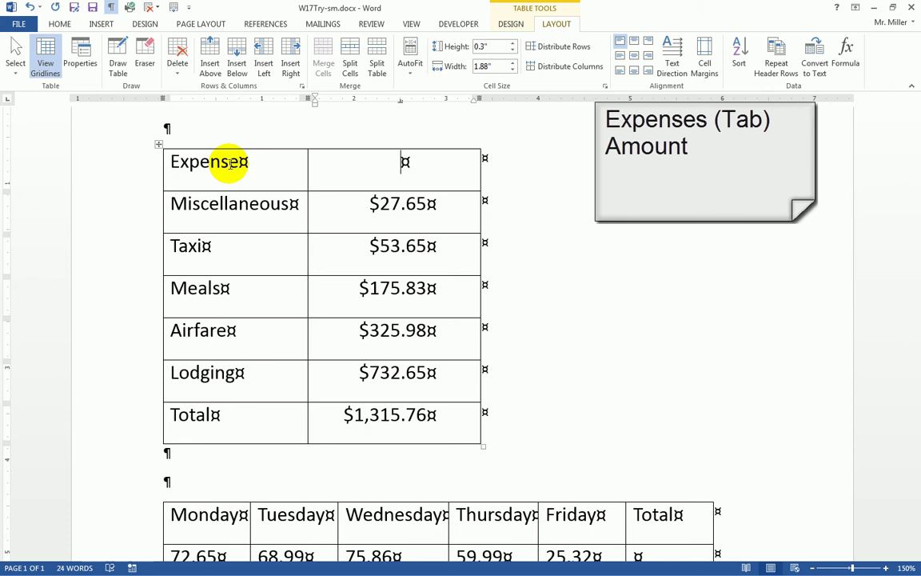
text(Amount)
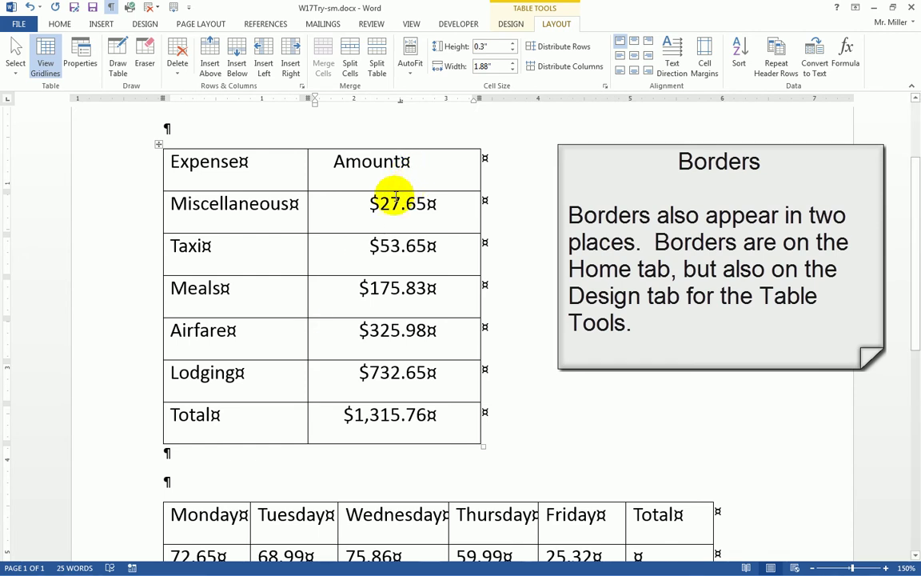
Step: Select the whole expense table and choose a red double line, ¾ pt wide, for its borders
click(512, 24)
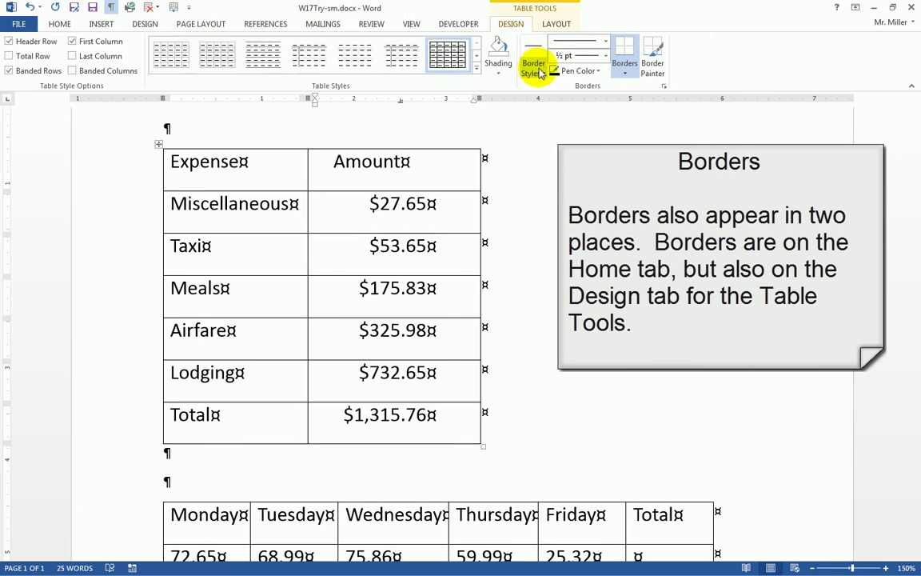
click(160, 146)
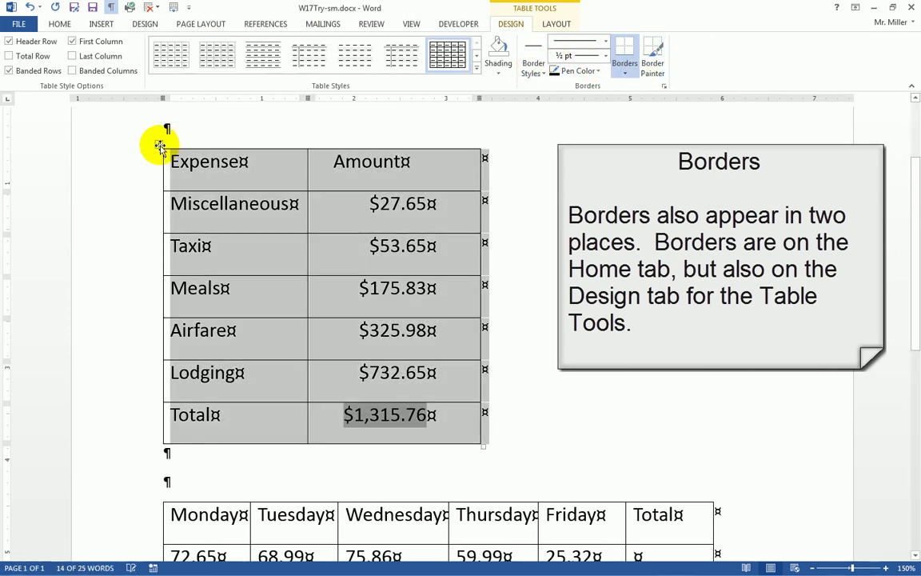
click(627, 73)
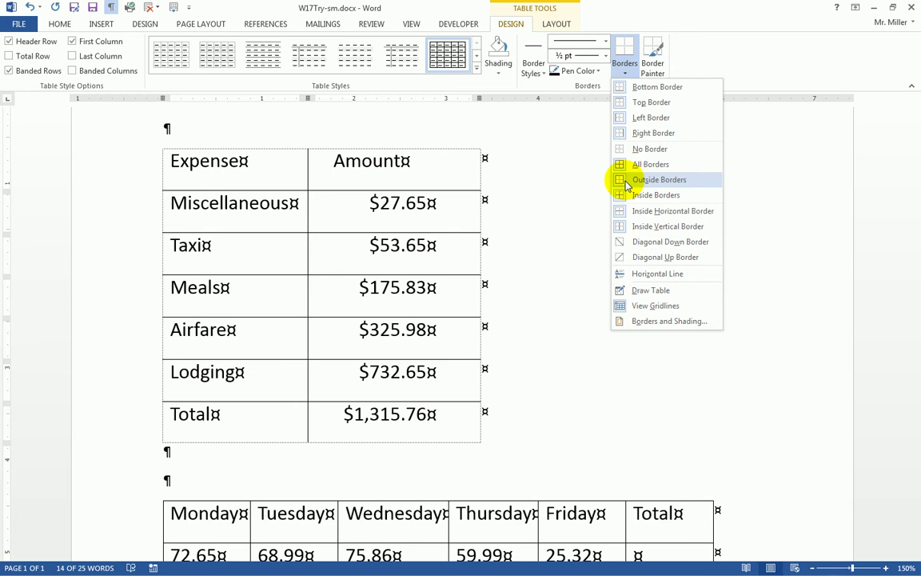
click(669, 321)
mouse_move(504, 166)
mouse_down()
mouse_move(709, 132)
mouse_move(718, 112)
mouse_up()
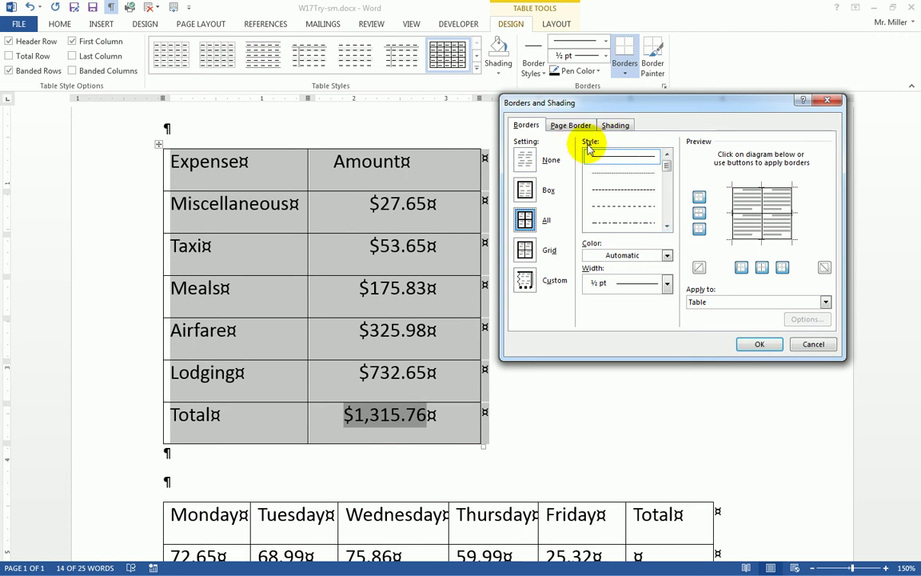
scroll(663, 222, down, 2)
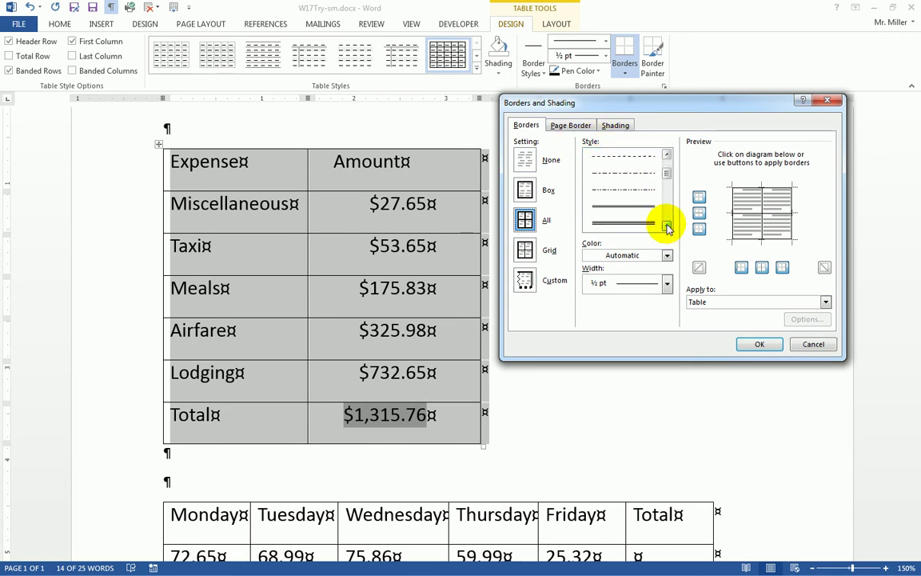
click(614, 192)
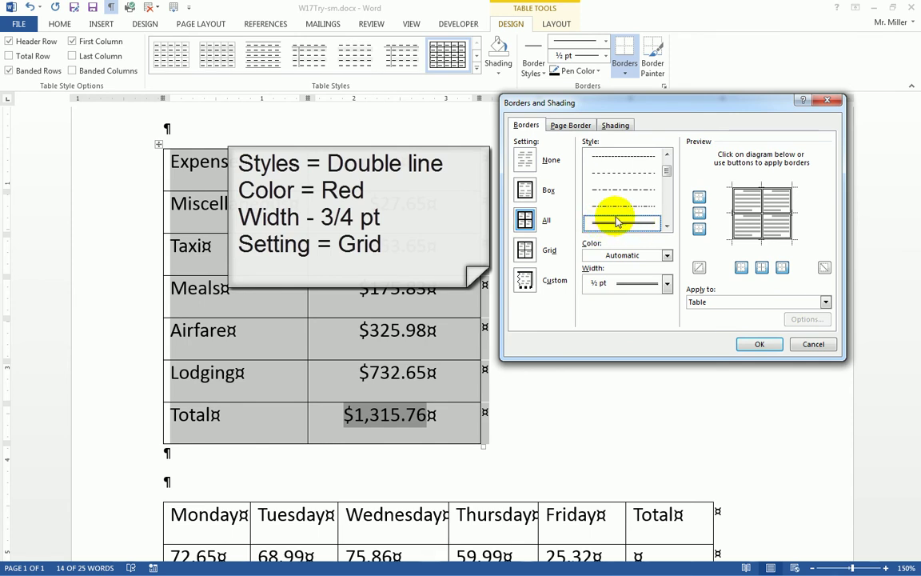
click(667, 256)
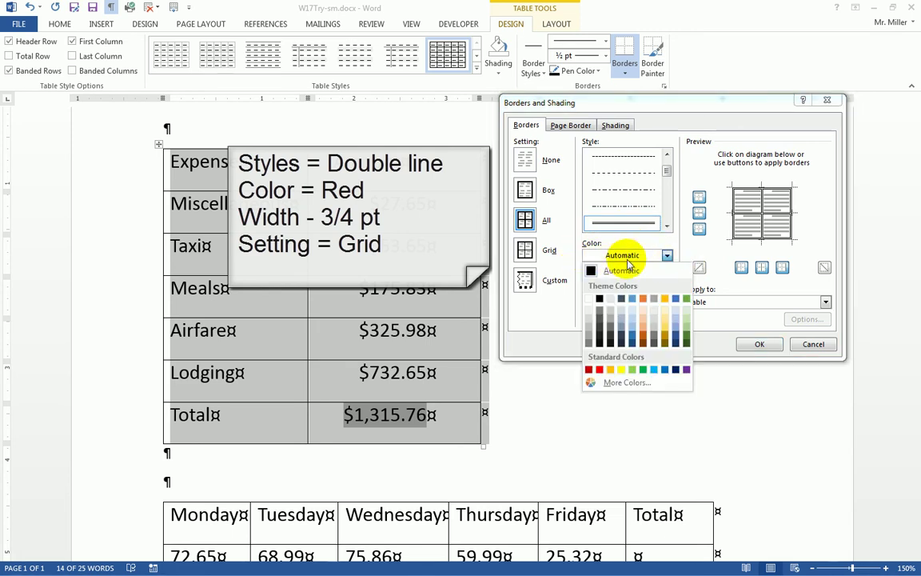
click(599, 370)
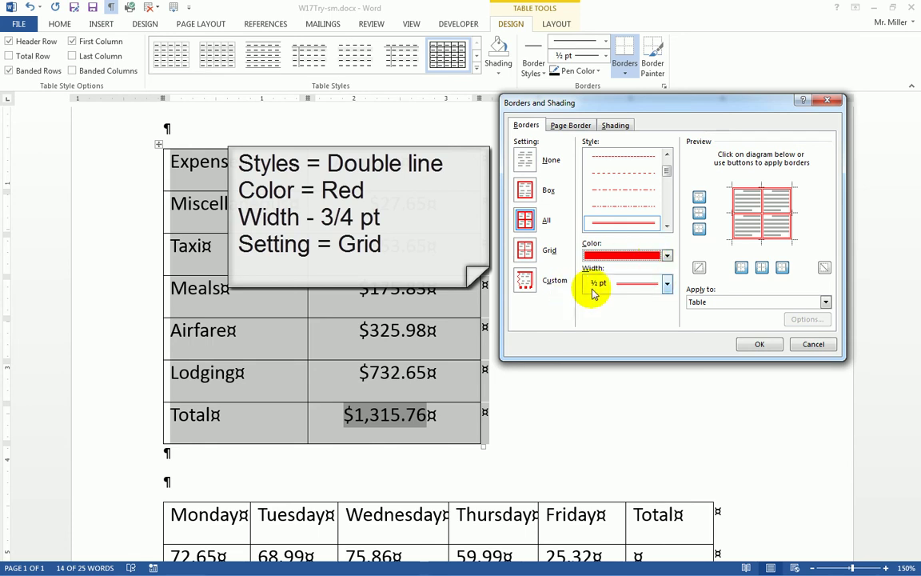
click(665, 286)
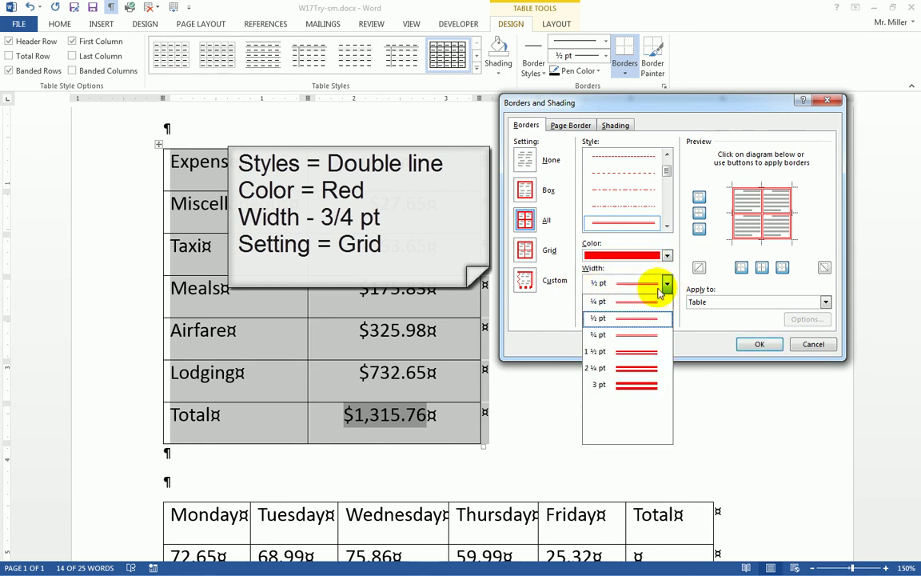
click(638, 336)
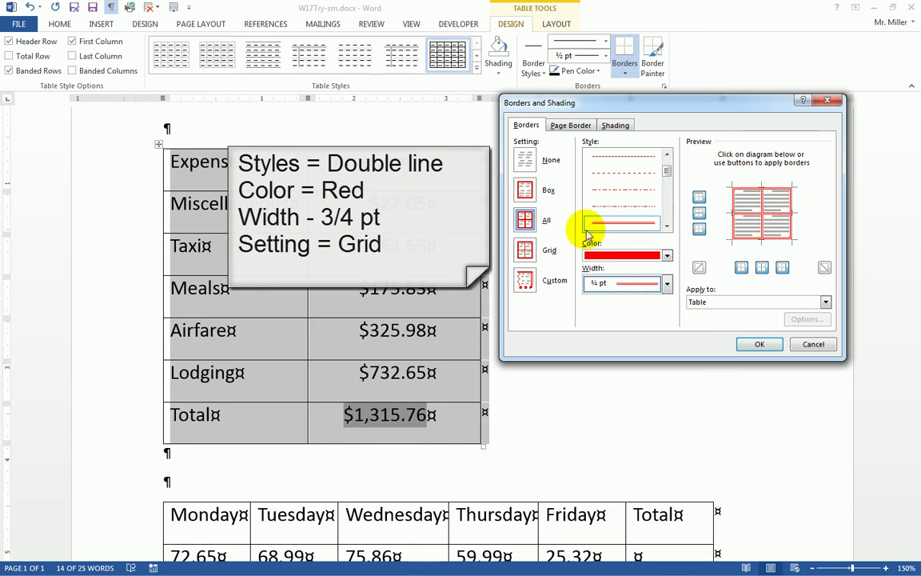
Step: Apply the chosen line as a box around the outside of the expense table only, leaving out all inside borders
click(525, 192)
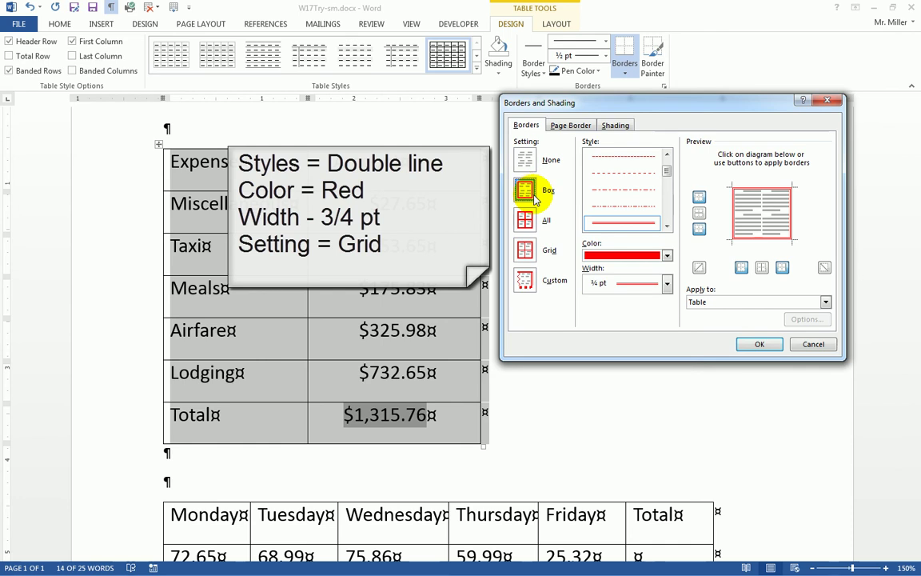
click(700, 213)
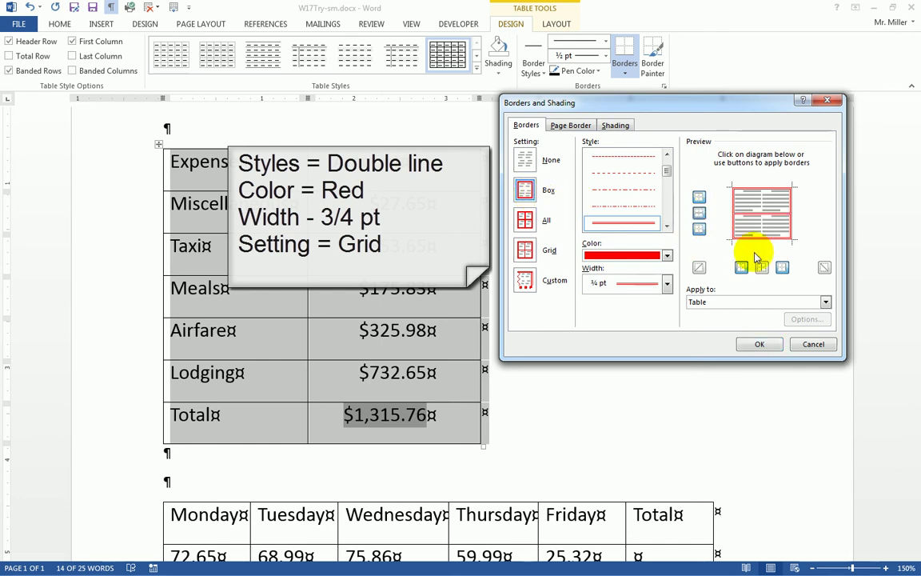
click(700, 212)
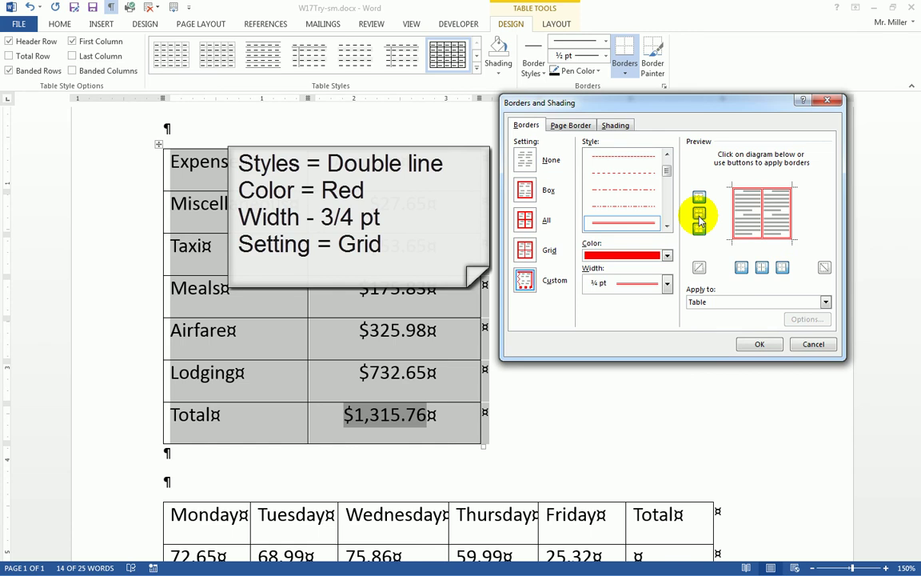
click(761, 269)
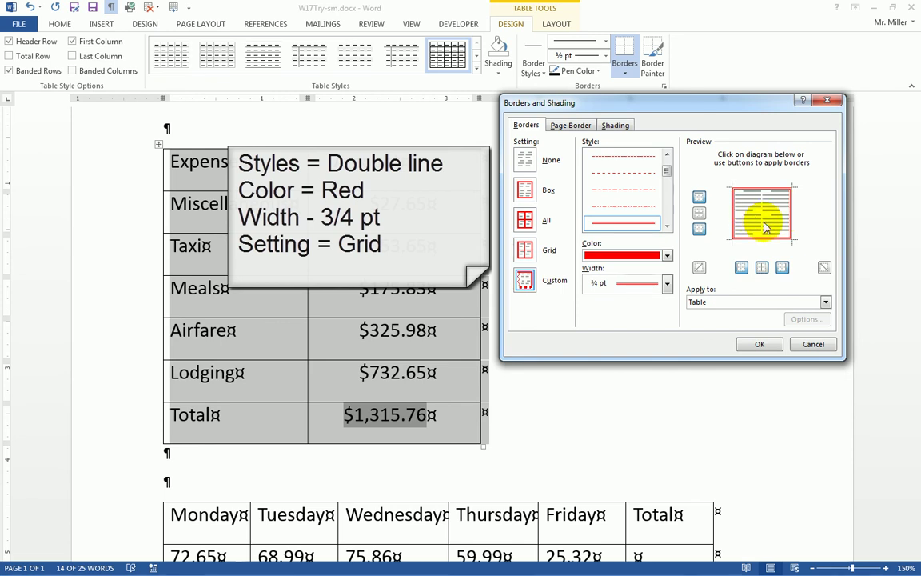
click(766, 344)
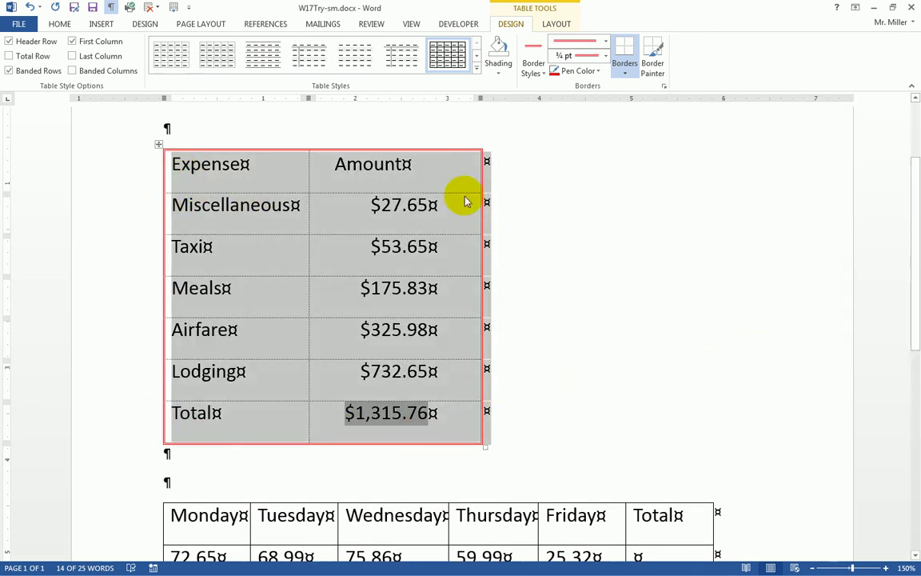
click(589, 298)
Step: Shade the header row of the weekday table, Monday through Total, with the standard orange color
scroll(468, 247, down, 5)
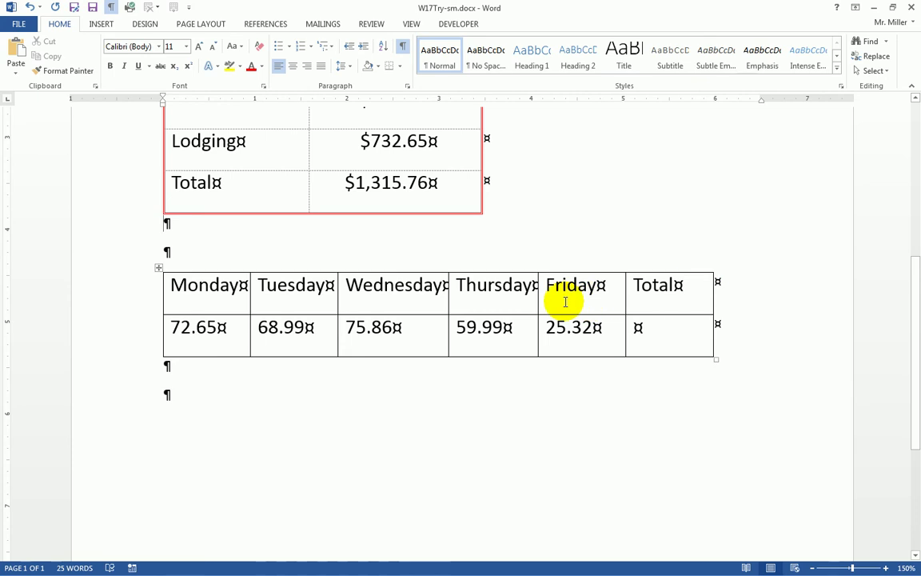
drag(173, 284, 678, 286)
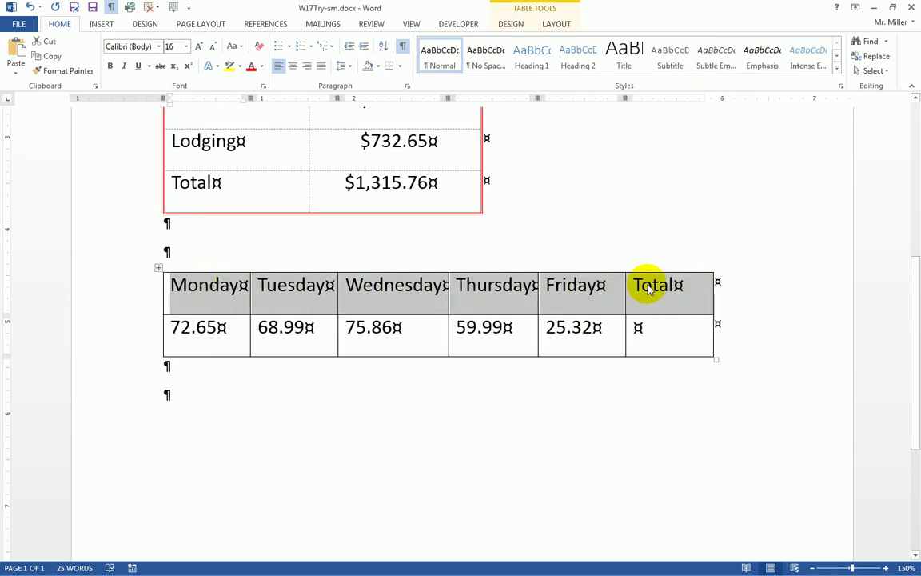
click(99, 296)
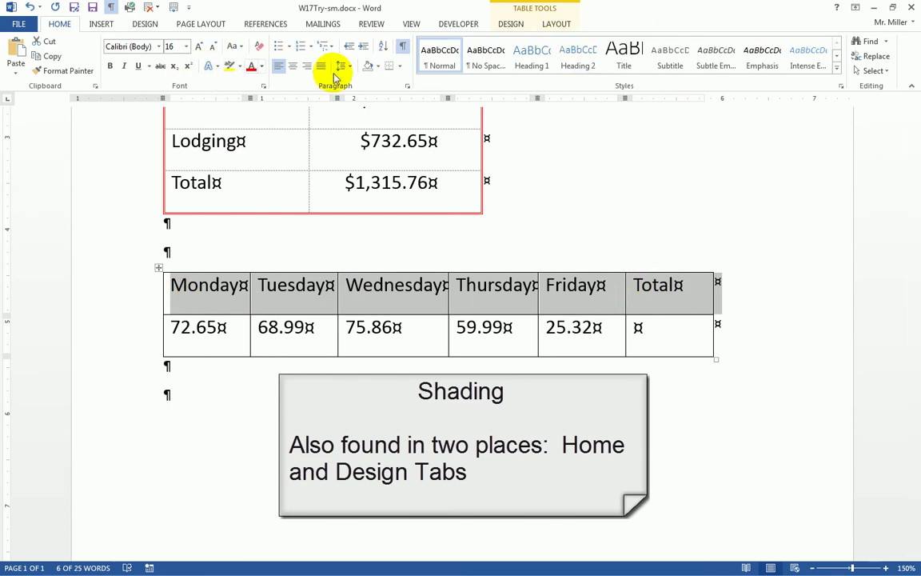
click(377, 69)
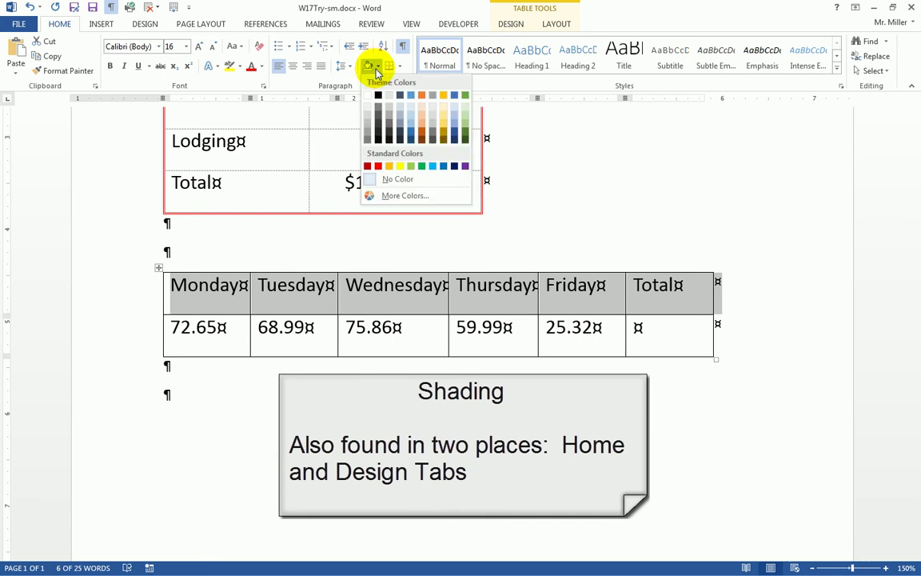
click(378, 69)
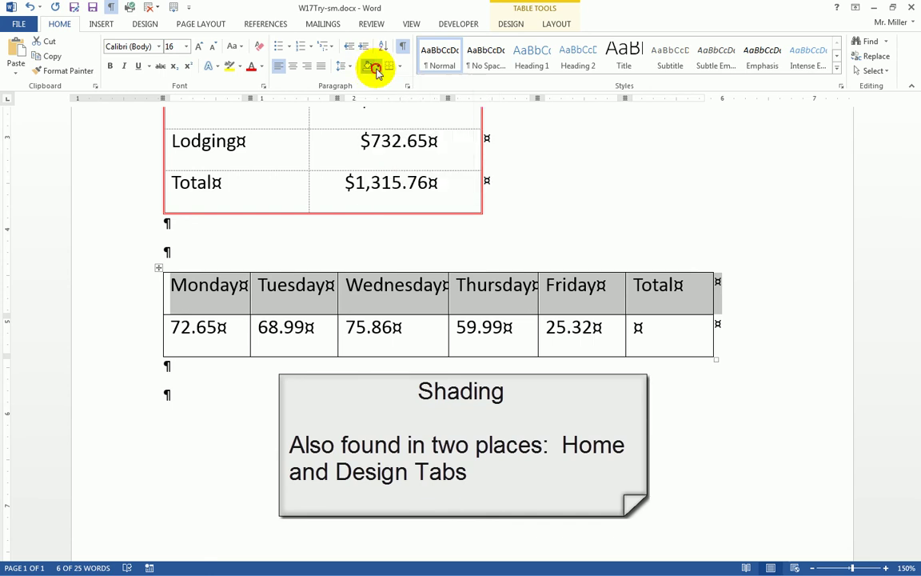
click(558, 26)
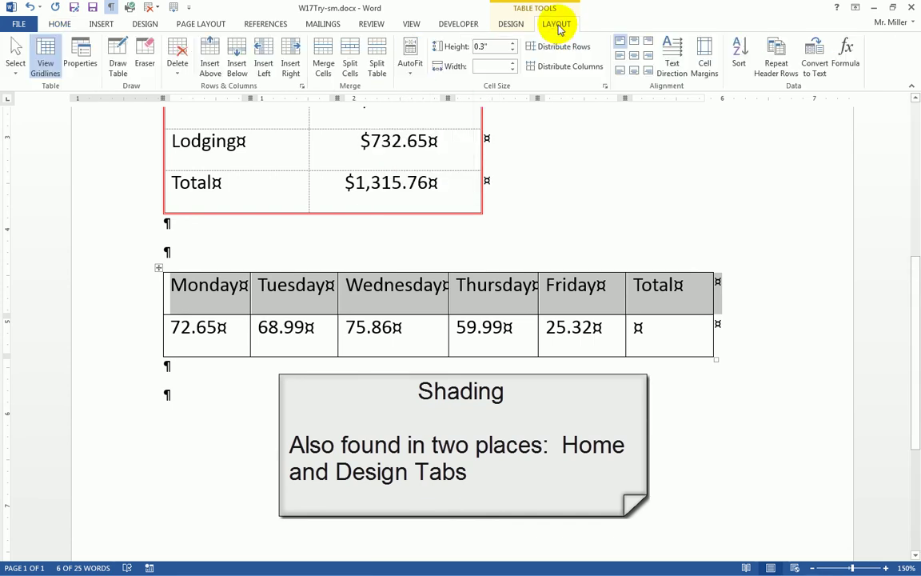
click(514, 25)
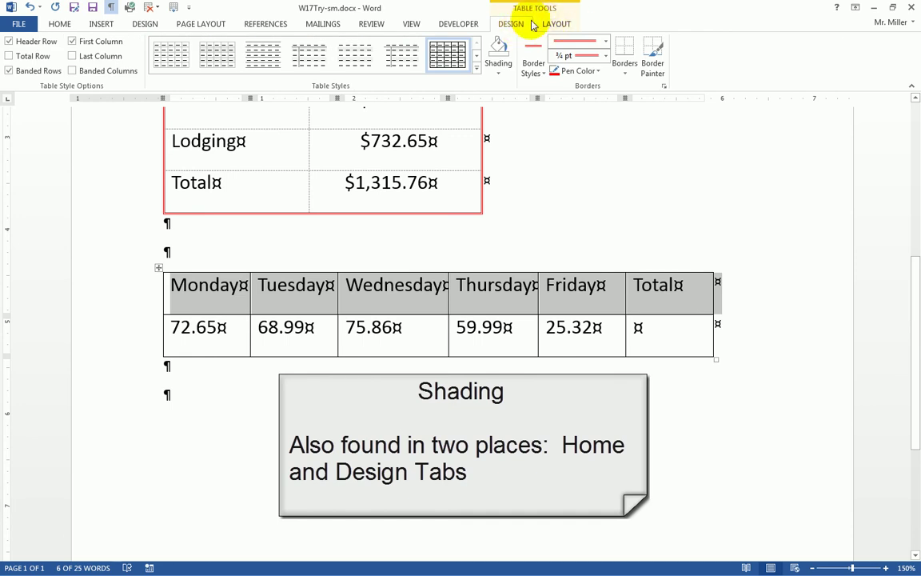
click(499, 64)
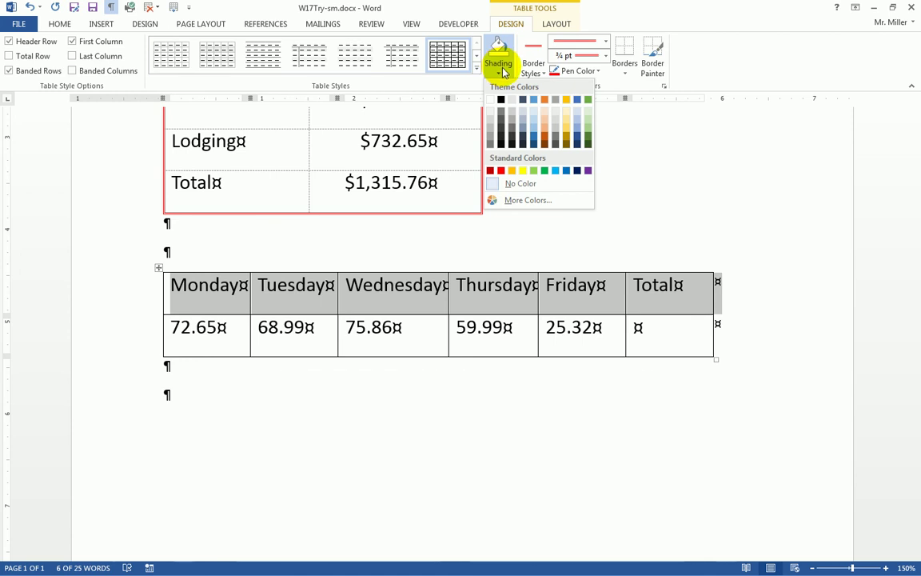
click(513, 171)
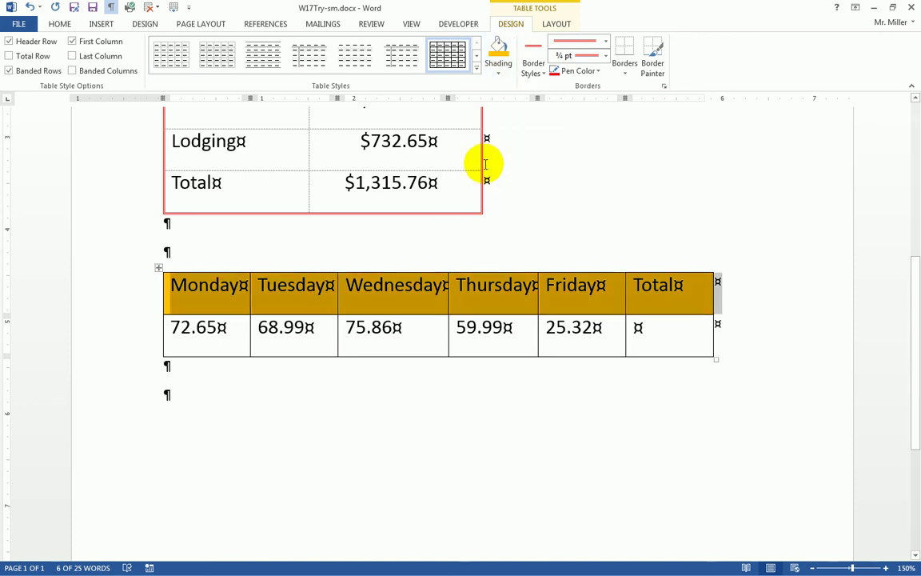
click(232, 296)
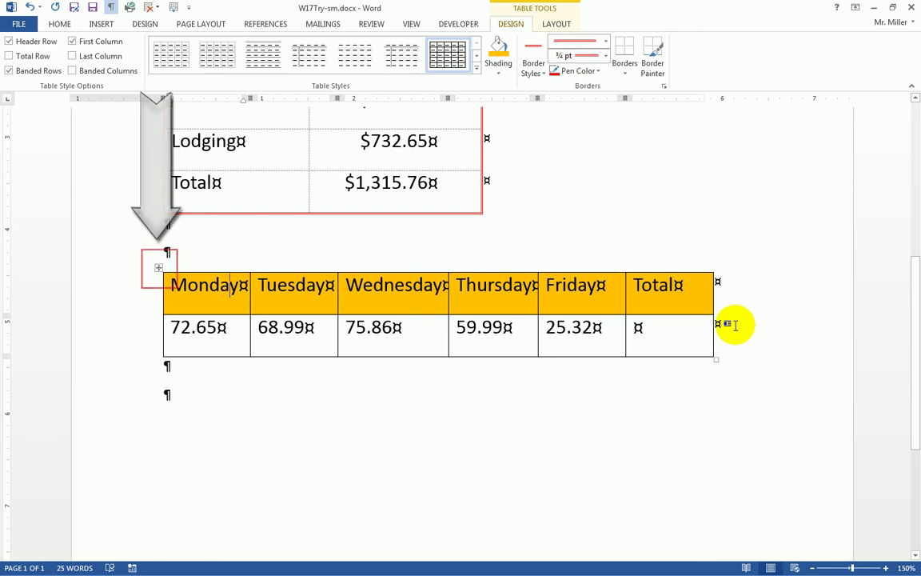
Step: Copy the whole weekday table and paste the copy at the last empty paragraph below it
click(159, 269)
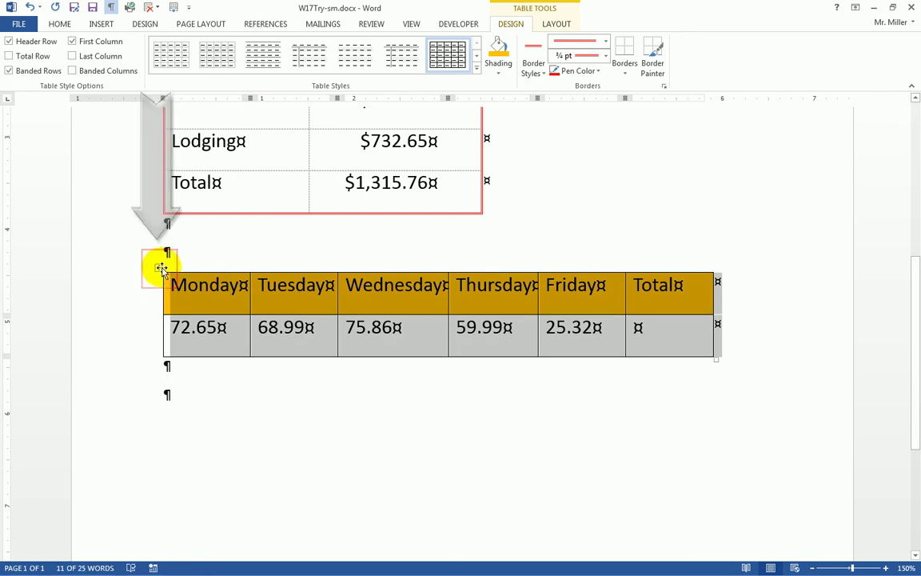
click(59, 24)
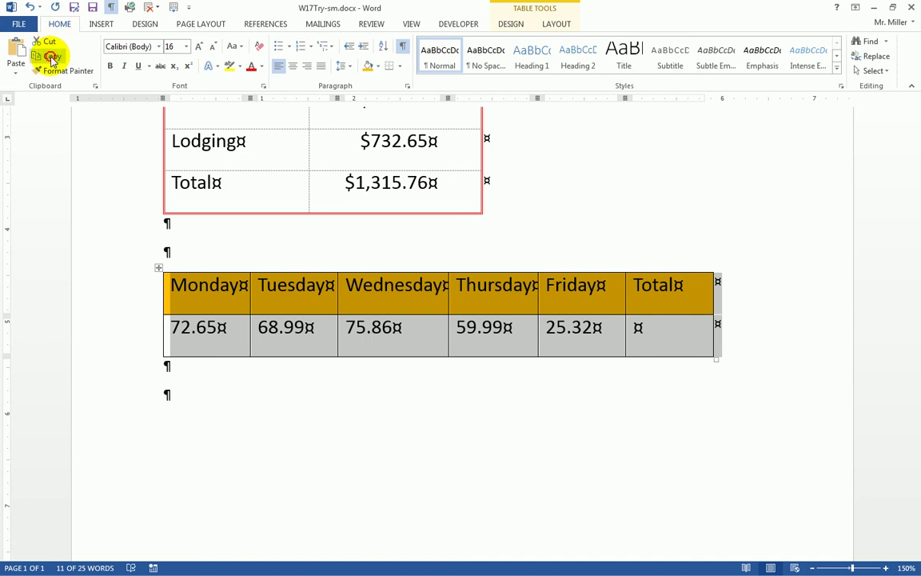
click(200, 395)
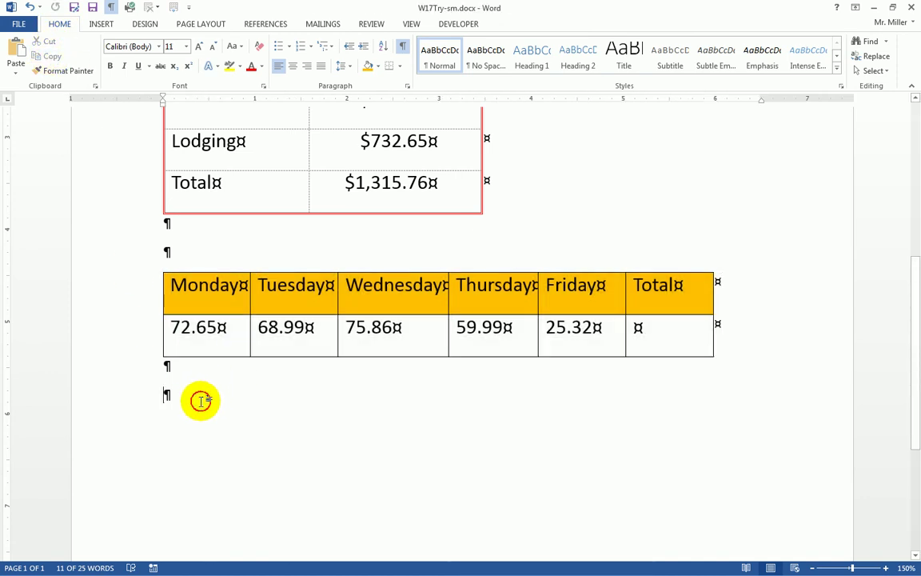
click(17, 51)
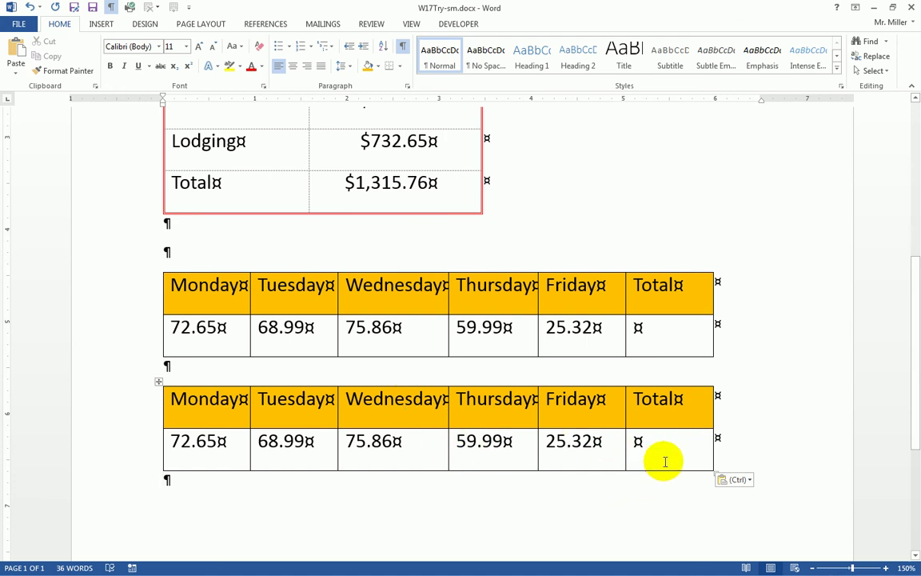
Step: Calculate the Total cell of the original weekday table with the formula =SUM(LEFT)
click(650, 322)
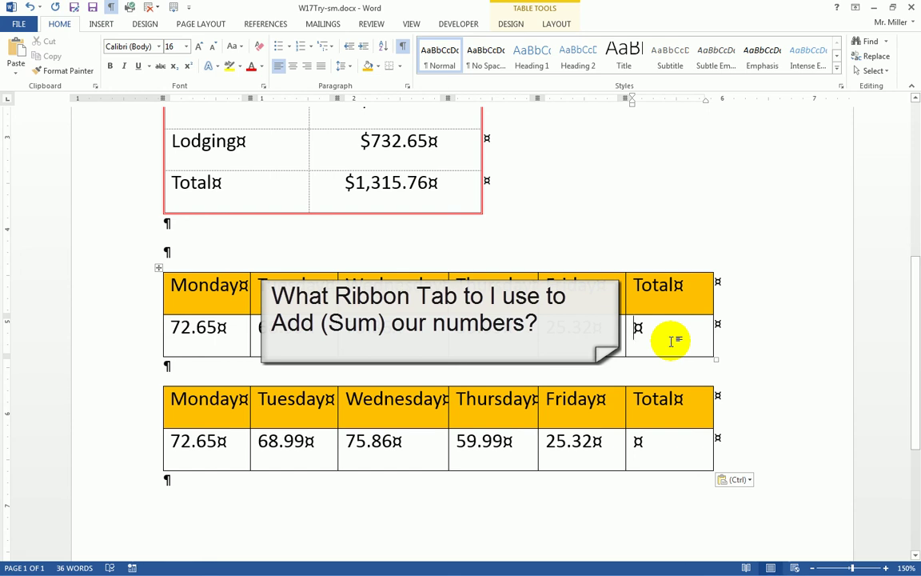
click(560, 24)
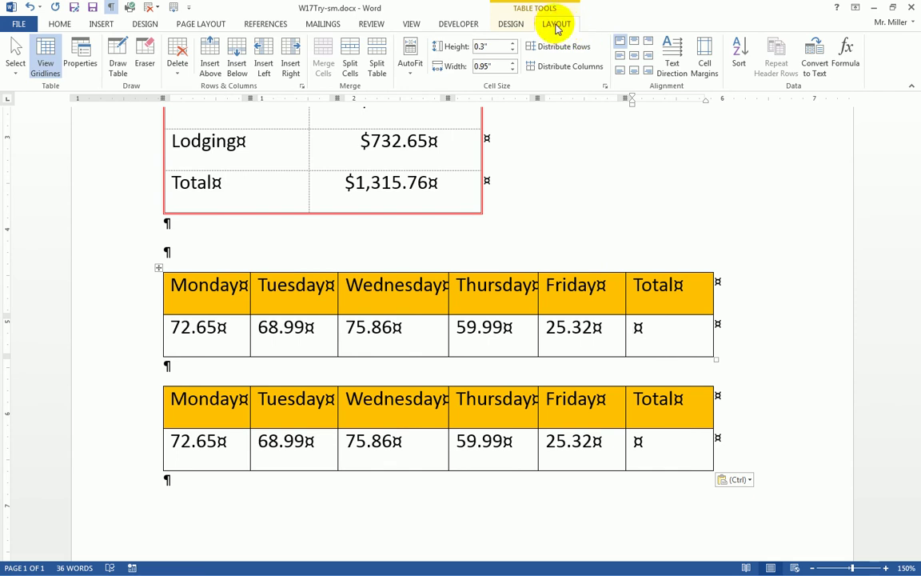
click(848, 53)
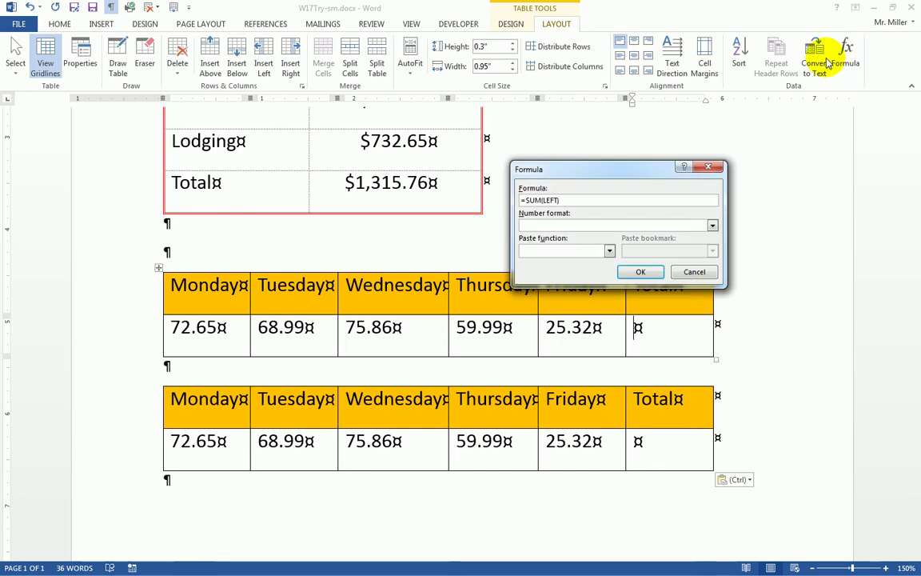
drag(636, 169, 626, 126)
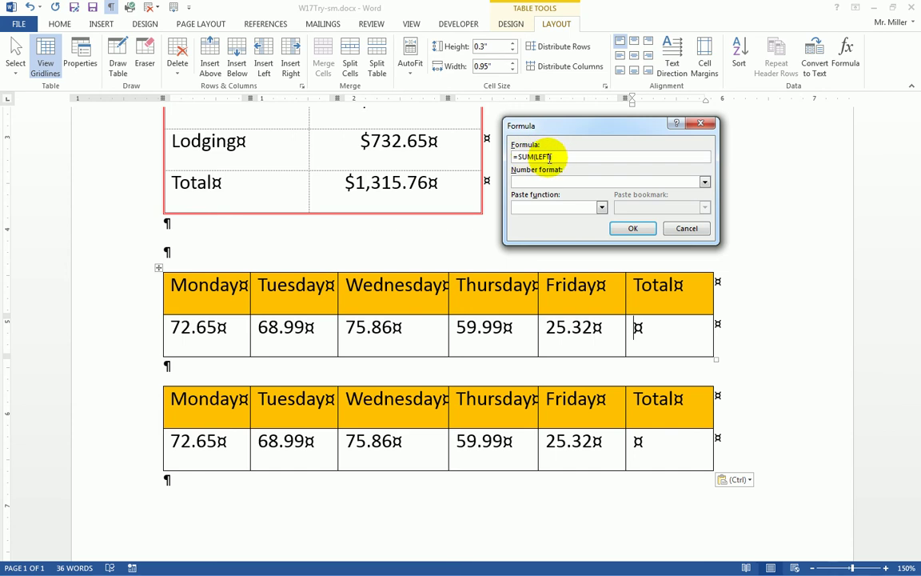
click(633, 229)
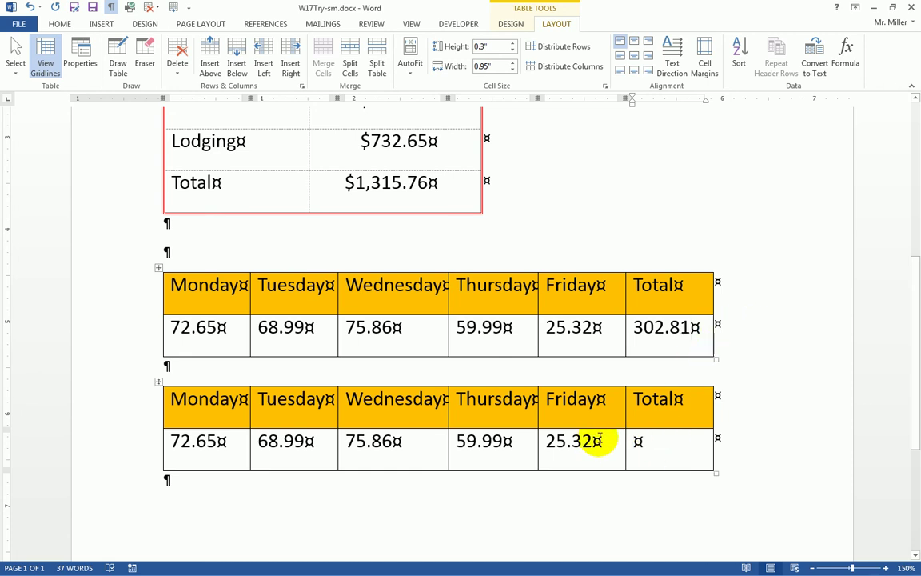
Step: Calculate the Total cell of the copied weekday table with the formula =SUM(LEFT)
click(846, 56)
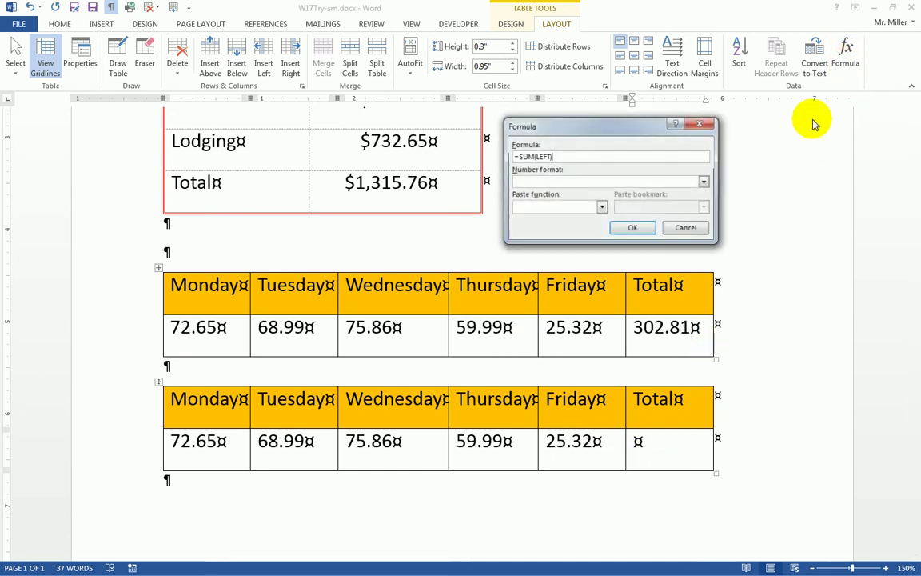
click(644, 231)
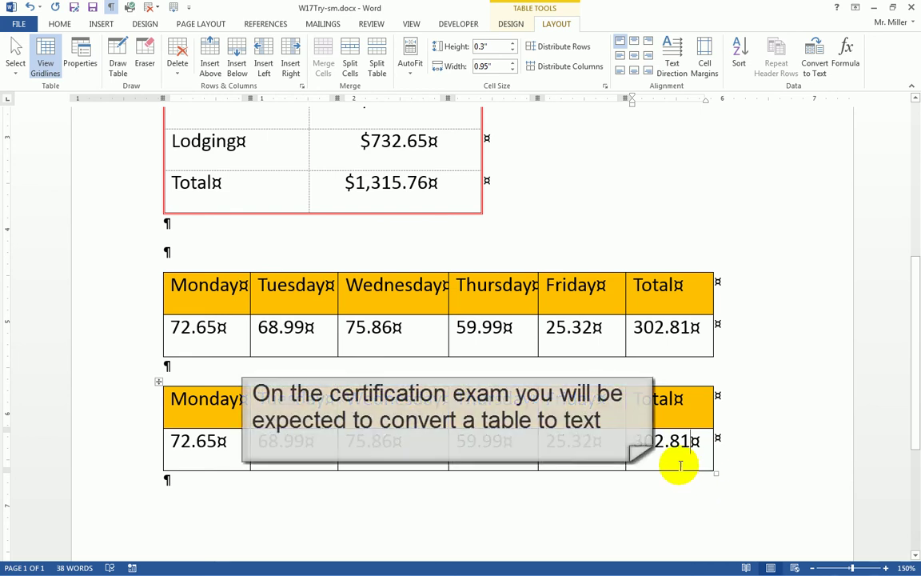
click(784, 432)
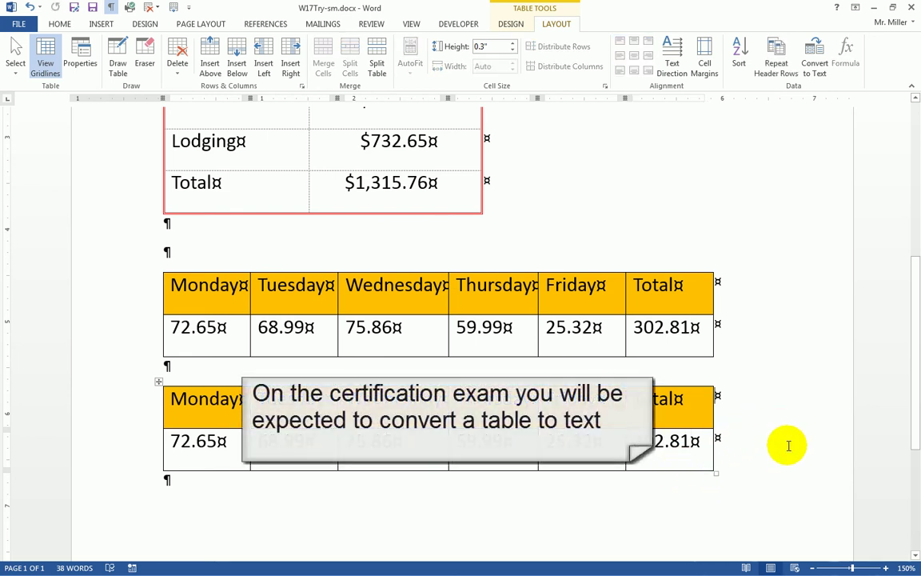
Step: Convert the entire copied weekday table to text, separating the text with tabs
scroll(787, 439, down, 3)
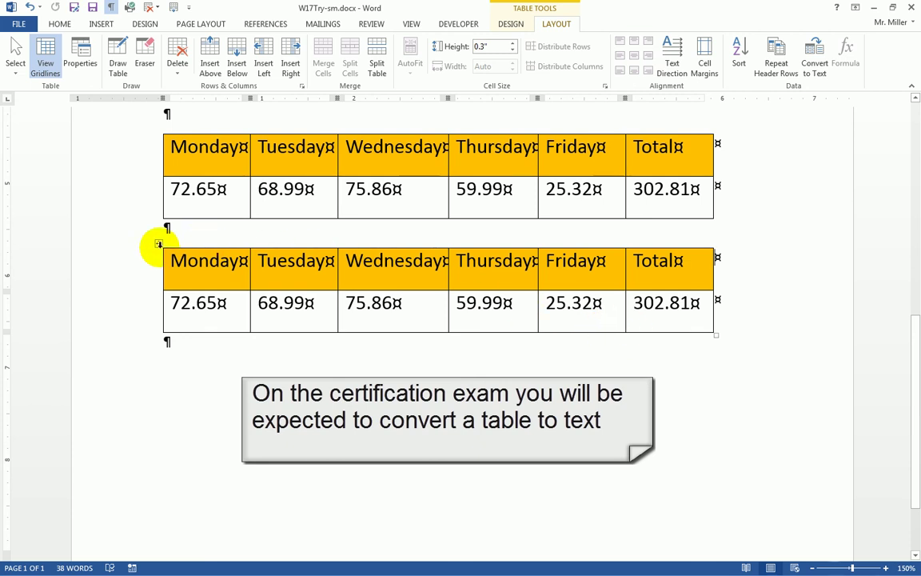
click(160, 246)
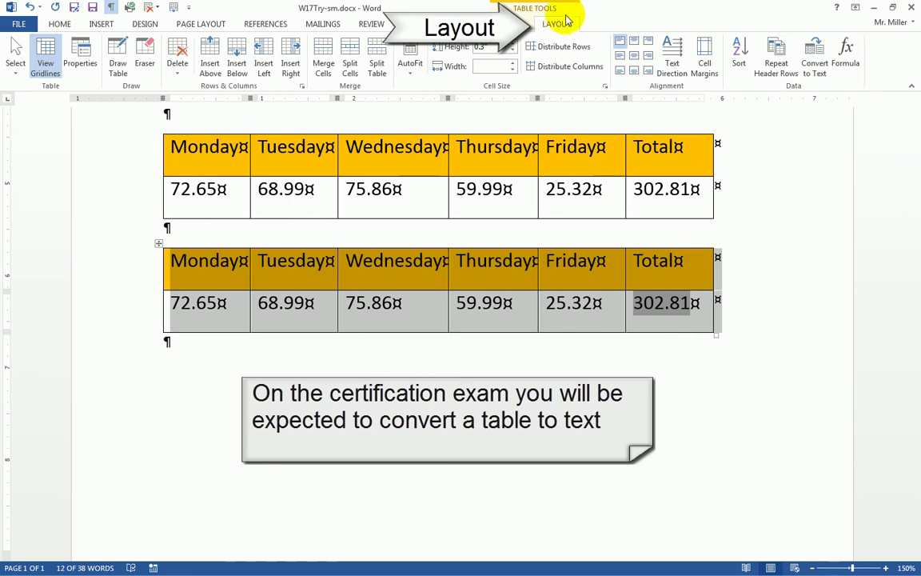
click(821, 69)
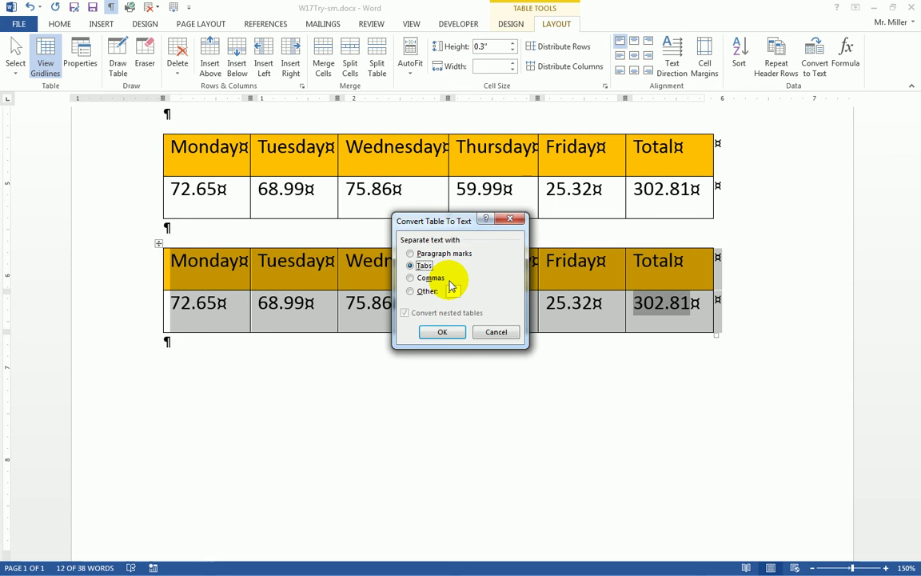
click(444, 333)
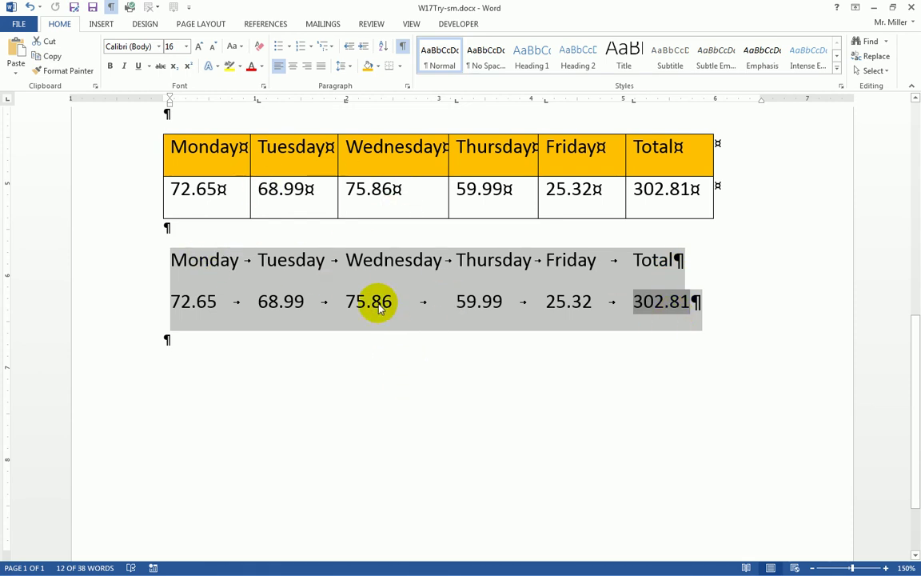
click(735, 288)
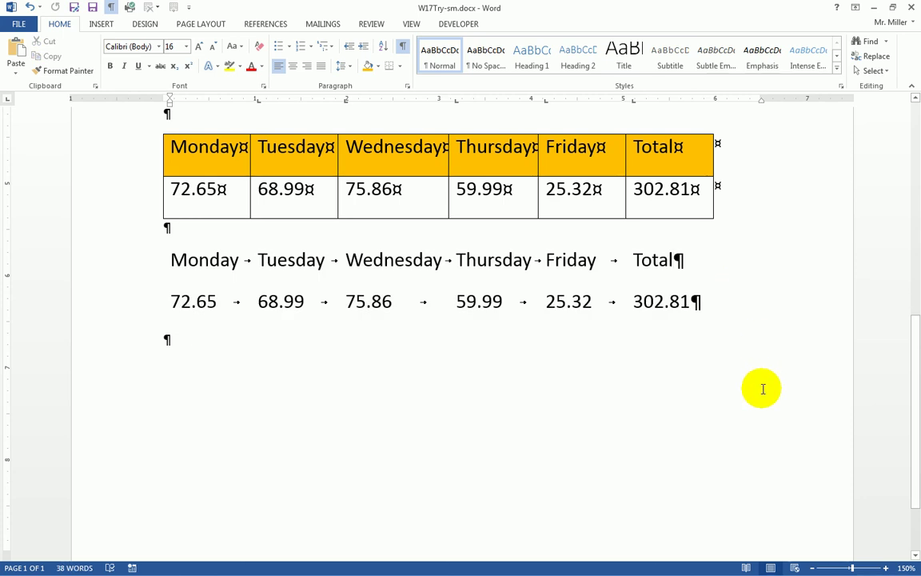
Step: Save the W17Try-sm document and close it
click(93, 10)
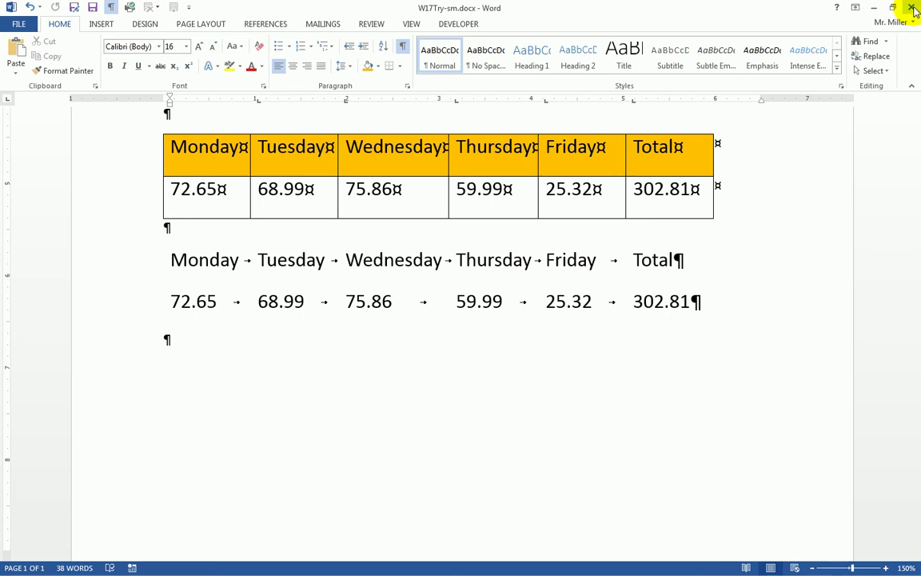
click(914, 9)
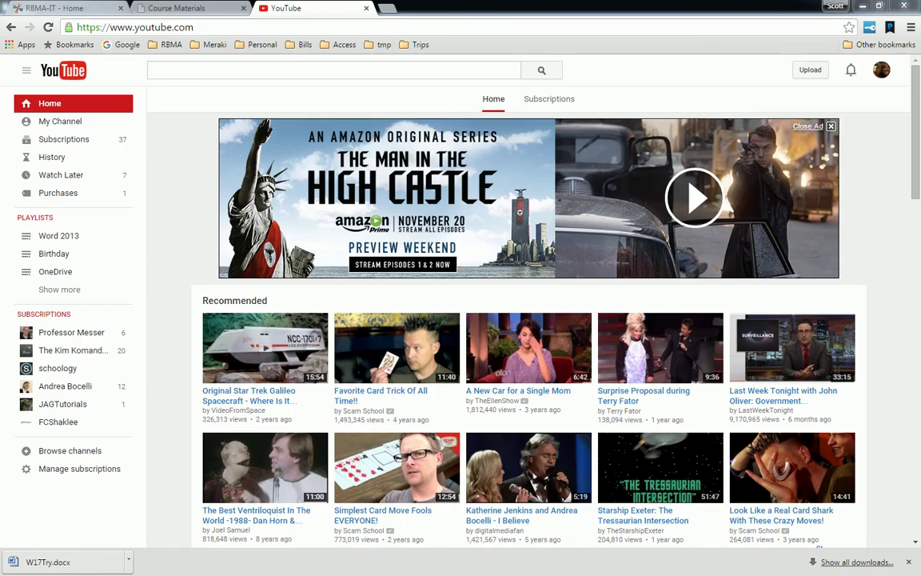